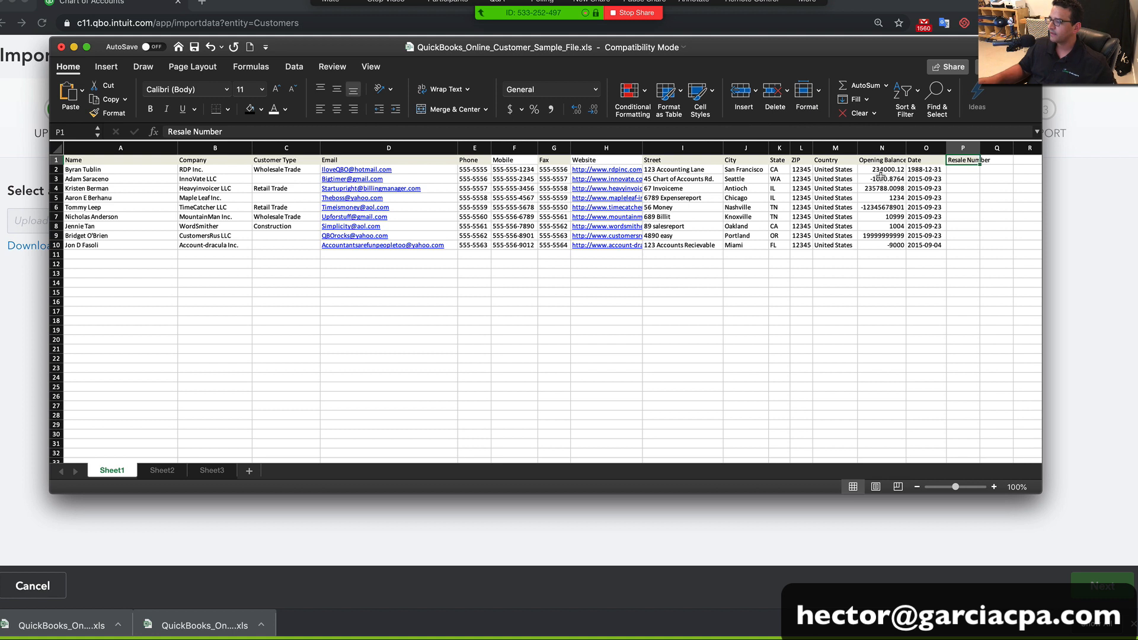
Widen the Opening Balance column and fill 12/31/2018 into Date cells O2 through O10
drag(906, 148, 916, 244)
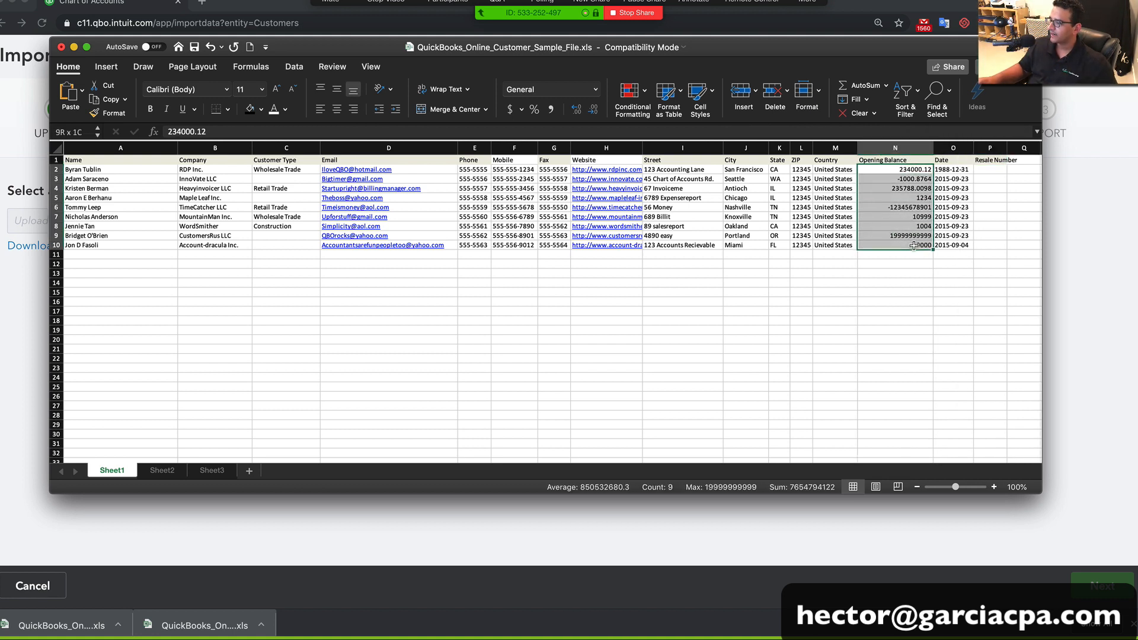
click(955, 170)
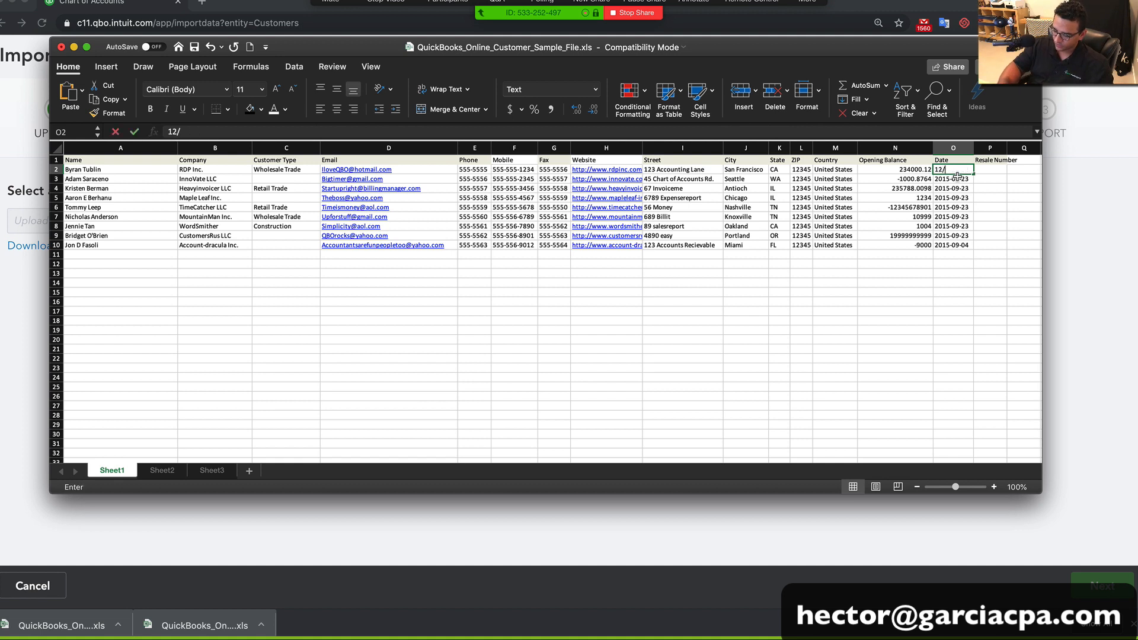
text(12/31/2018)
key(Return)
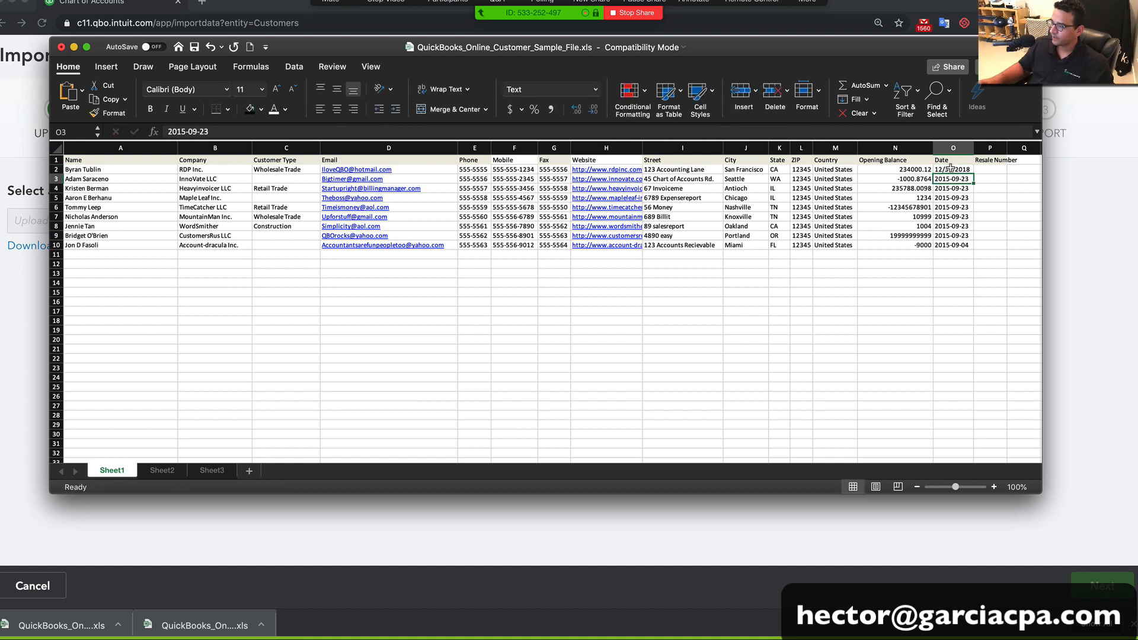
click(950, 169)
key(super+c)
key(Down)
key(super+v)
key(Down)
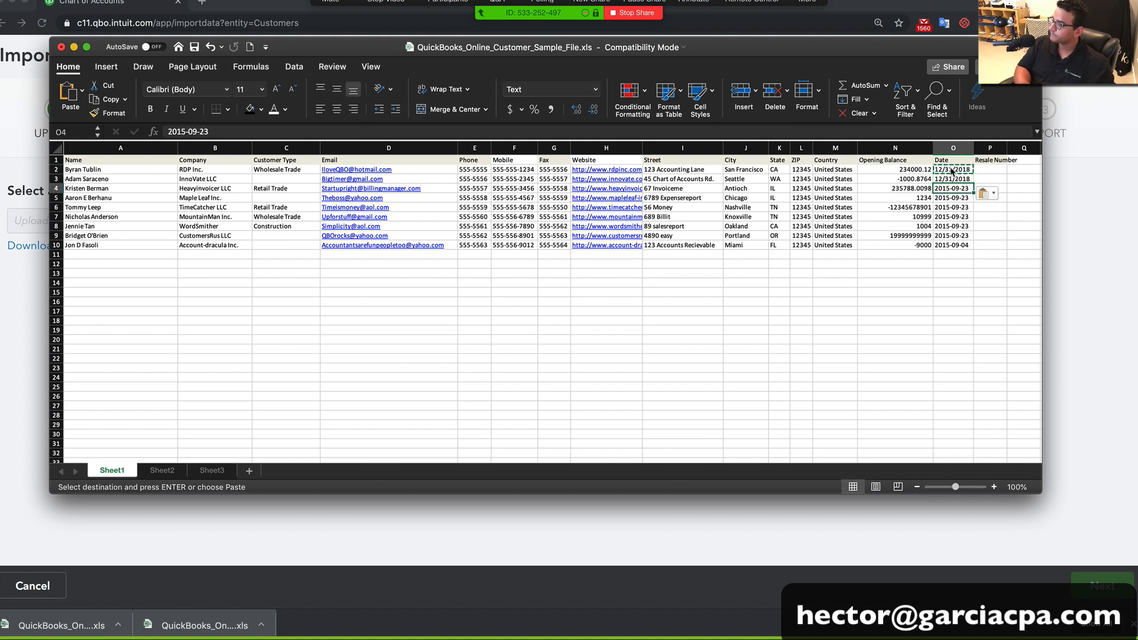
key(super+v)
key(Down)
key(super+v)
key(Down)
key(super+v)
key(Down)
key(super+v)
key(Down)
key(super+v)
key(Down)
key(super+v)
key(Down)
key(super+v)
key(Down)
key(Down)
key(Down)
key(Down)
key(Down)
key(Down)
key(Down)
key(Escape)
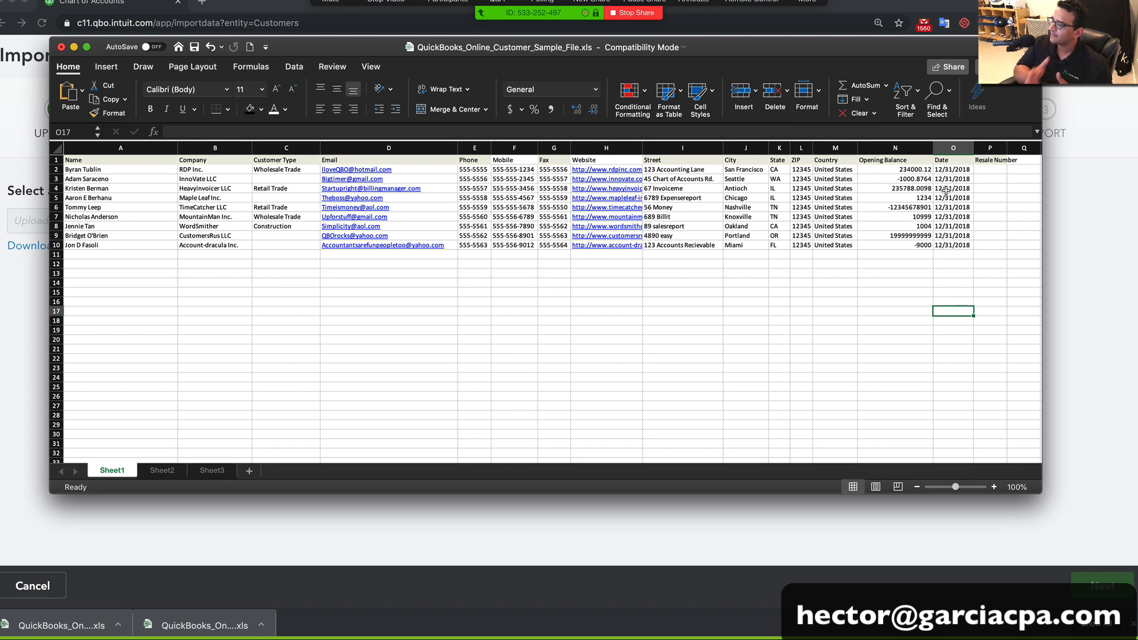
Save the workbook to the Desktop, replacing the existing file of the same name
click(957, 148)
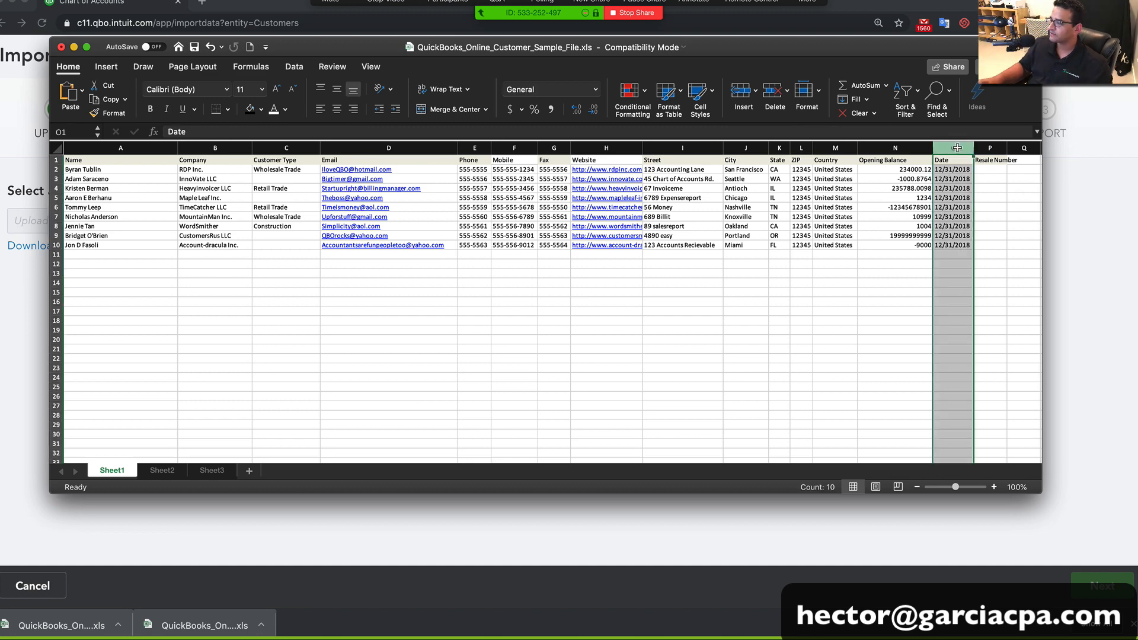
drag(311, 54, 293, 55)
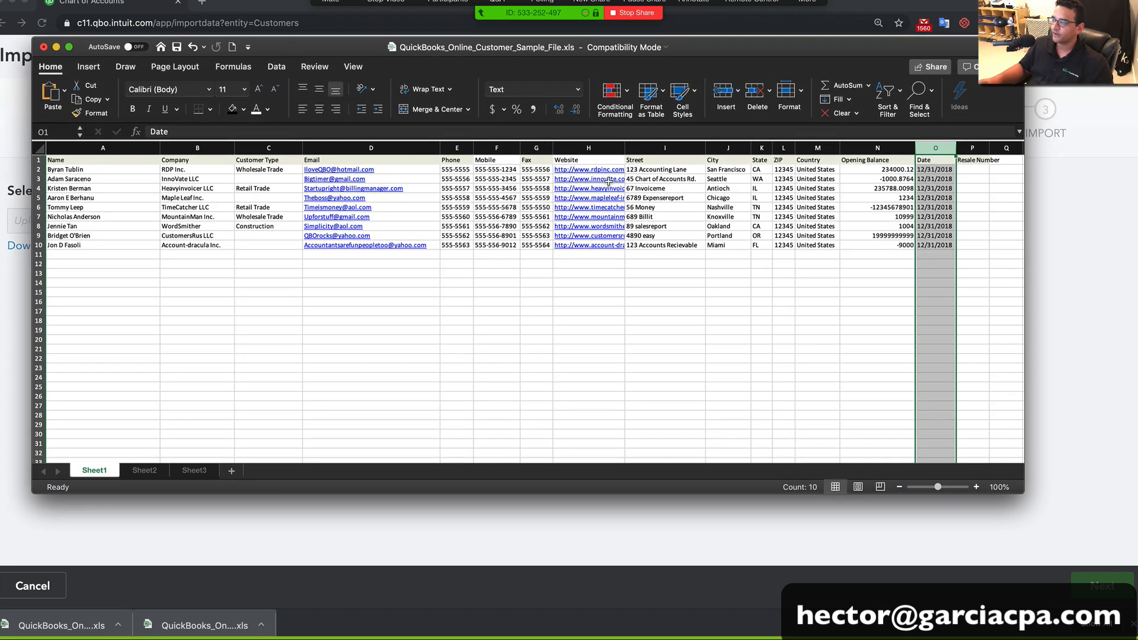
click(857, 254)
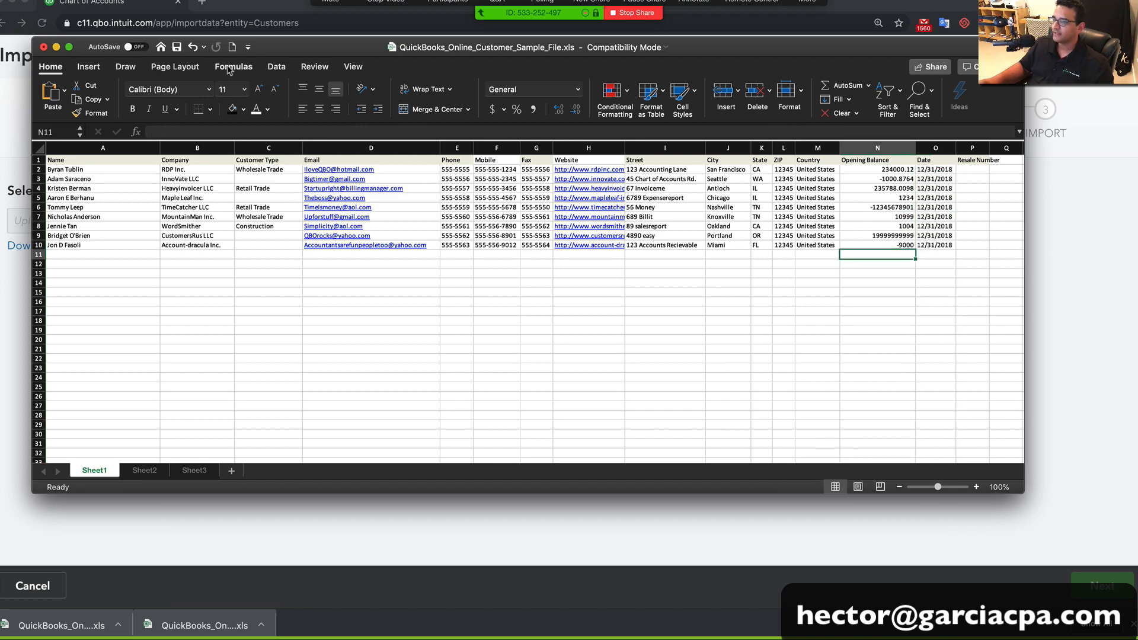
click(59, 5)
key(Escape)
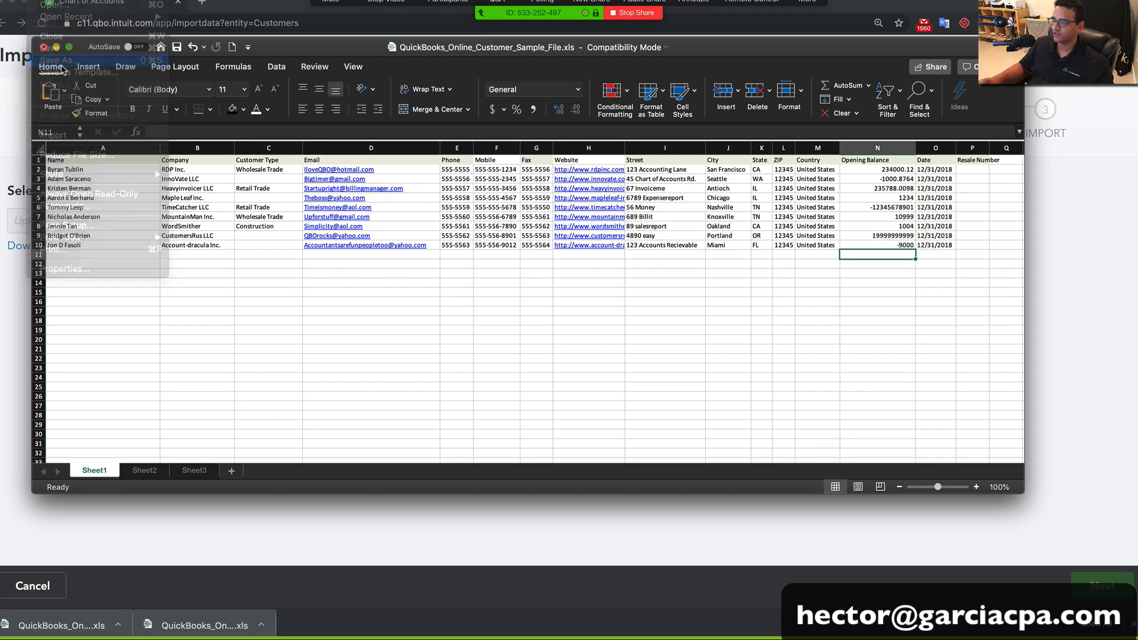
scroll(305, 237, down, 3)
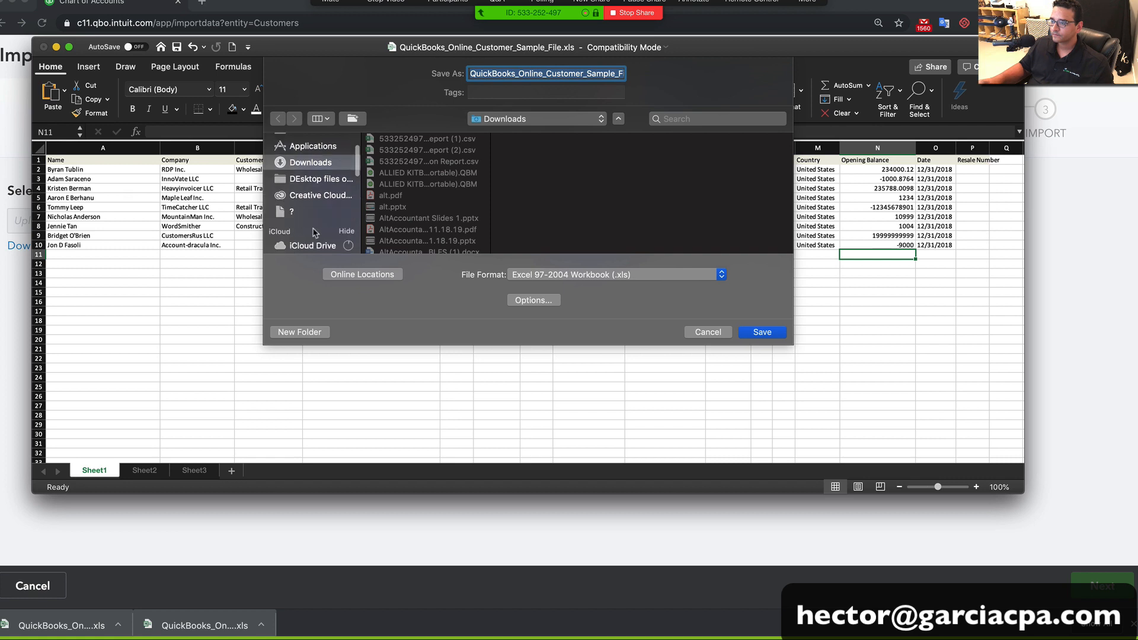
click(305, 207)
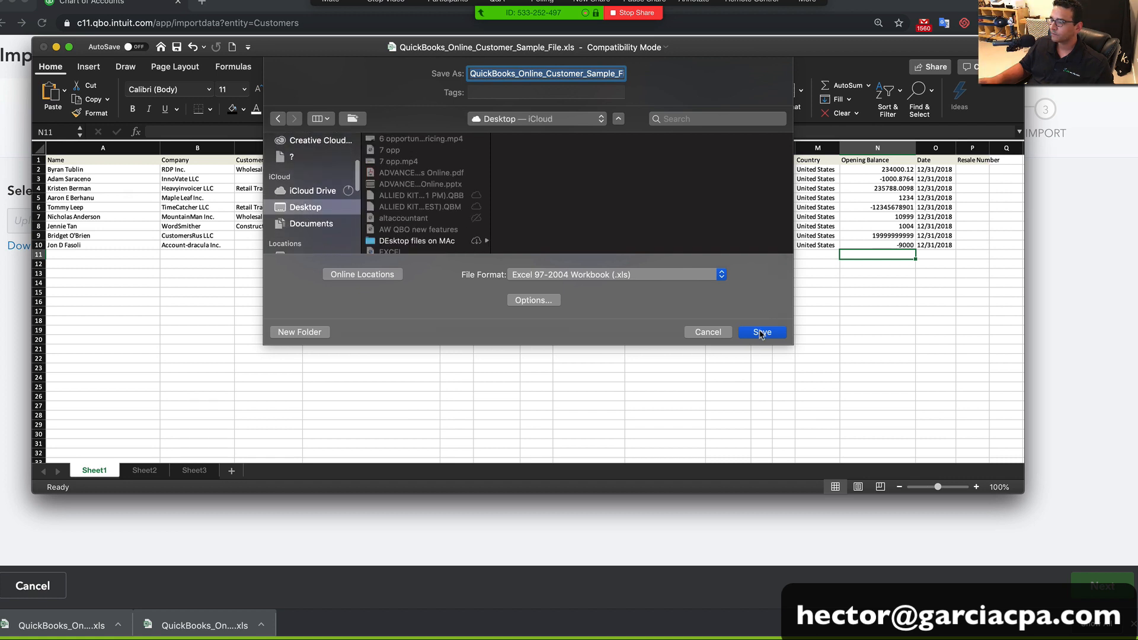
click(762, 333)
click(619, 142)
Close Excel and upload the customer sample spreadsheet on the Import customers page
click(43, 46)
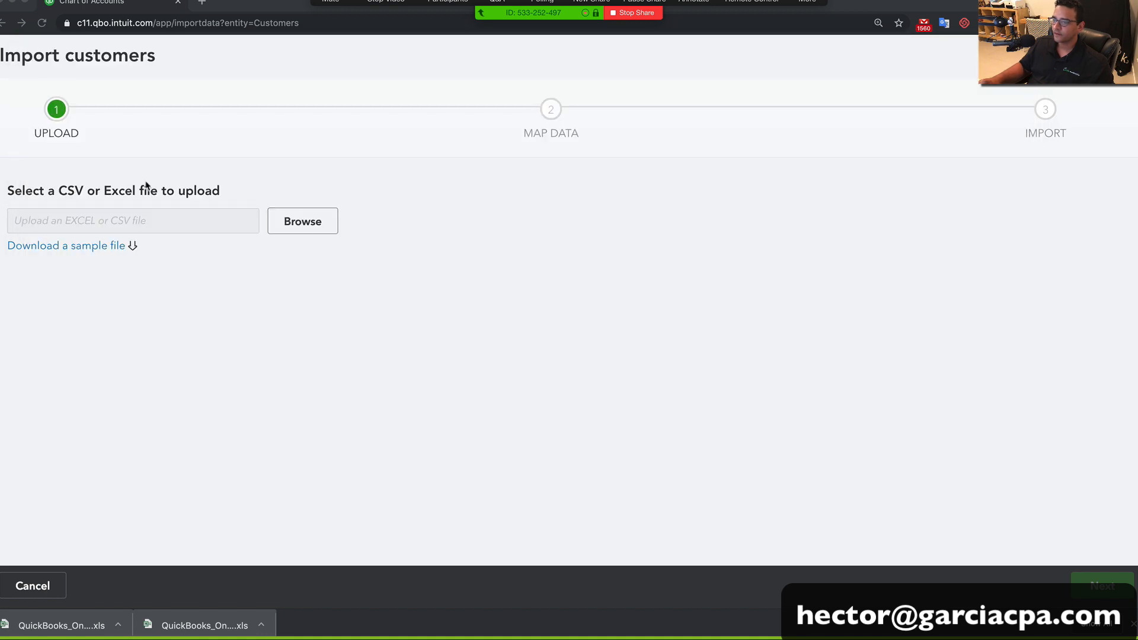
scroll(308, 236, down, 1)
scroll(308, 236, up, 1)
scroll(308, 236, down, 1)
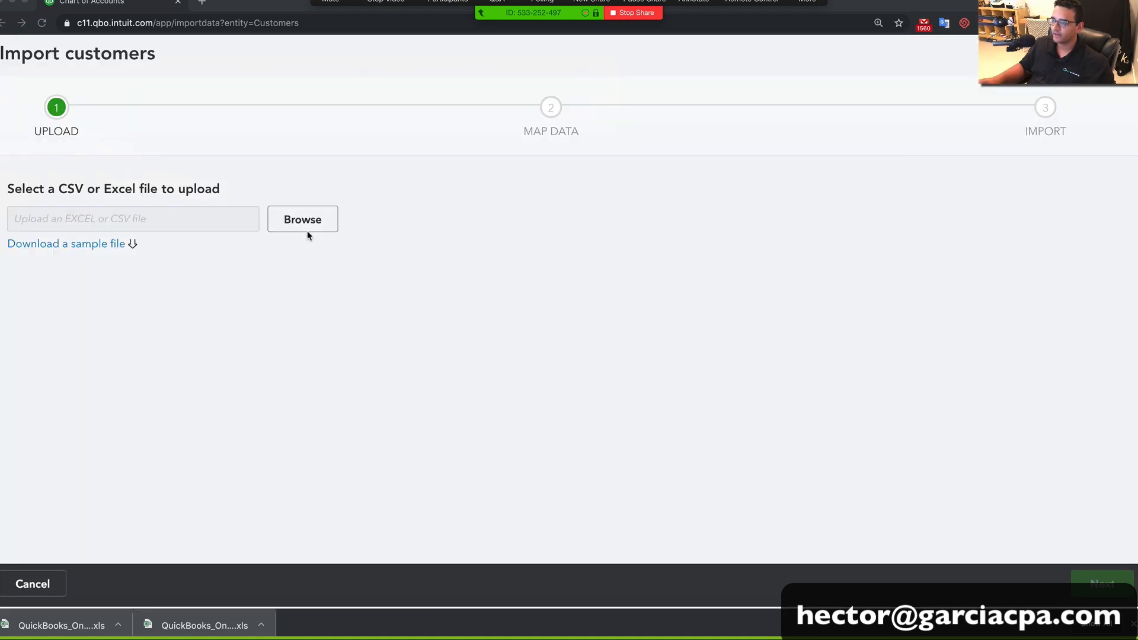
click(303, 221)
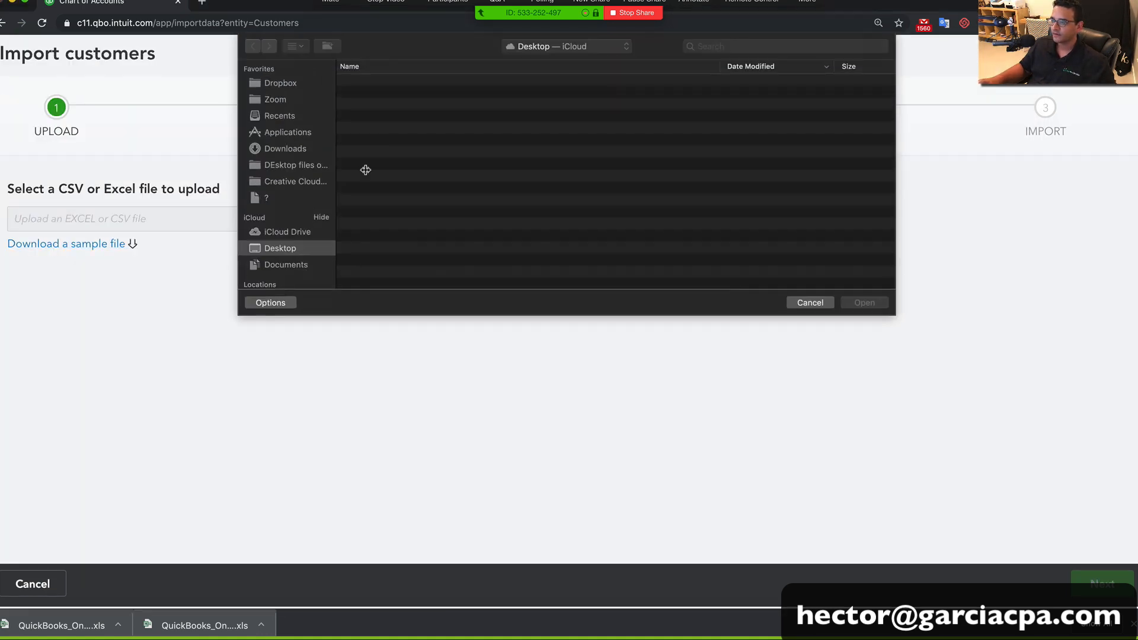
click(445, 82)
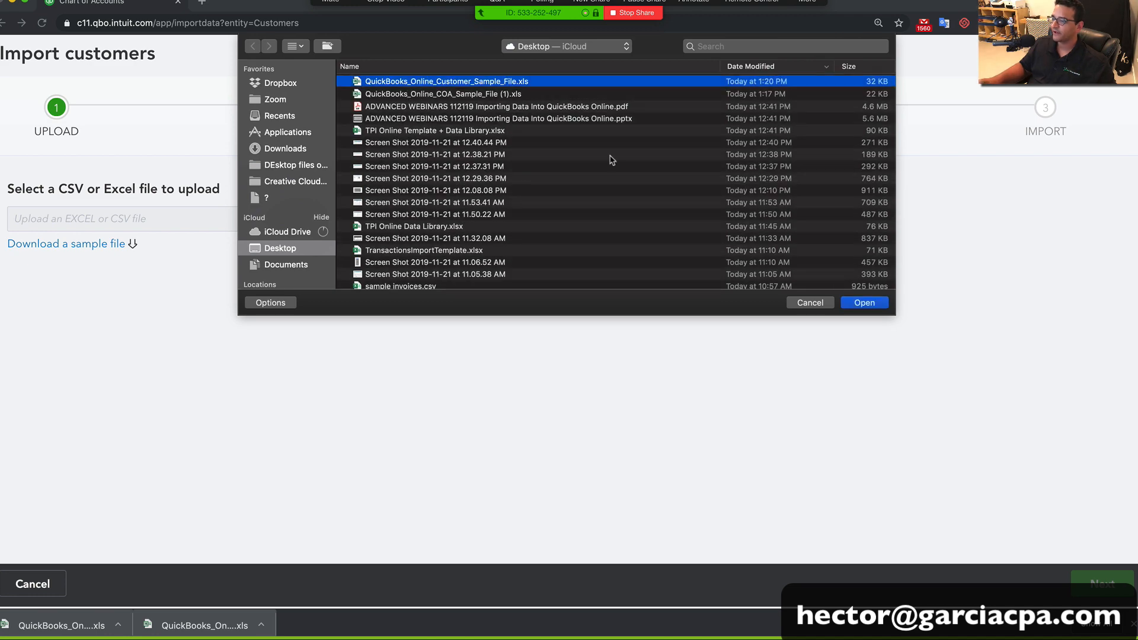
click(862, 303)
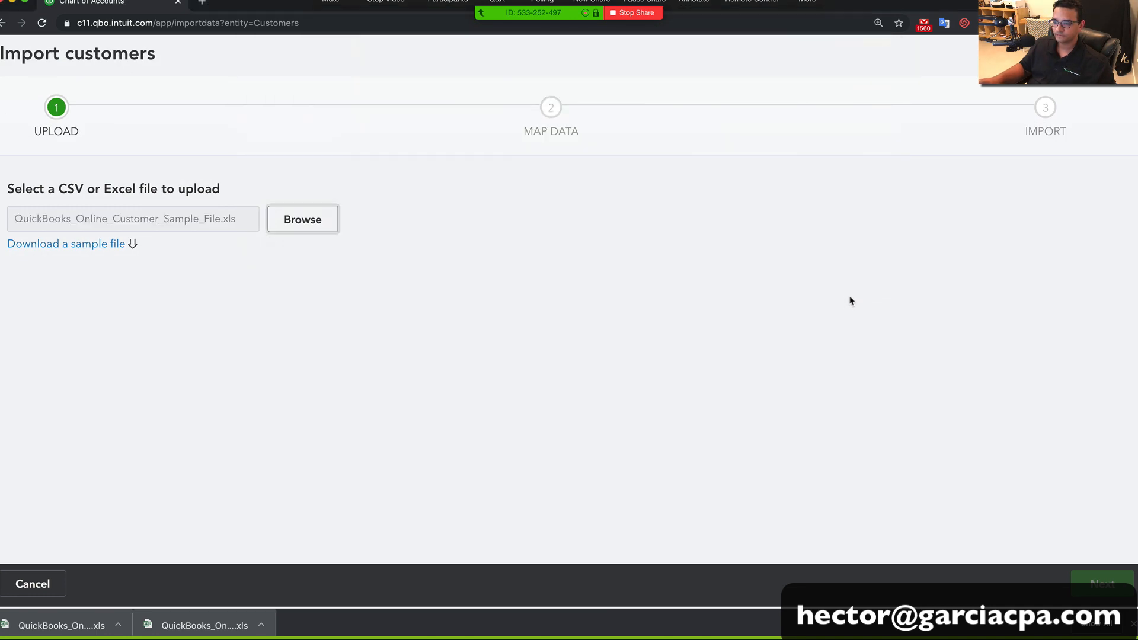
Keep the default field mapping, including Name, and continue to the import review
click(1103, 589)
scroll(536, 340, down, 4)
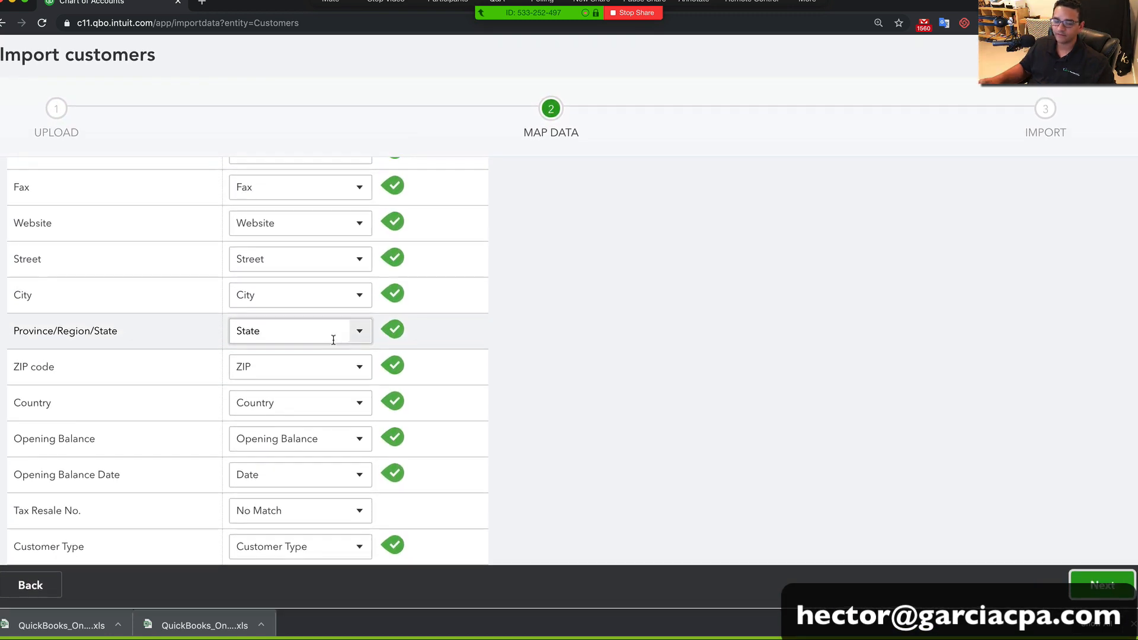
scroll(216, 338, up, 5)
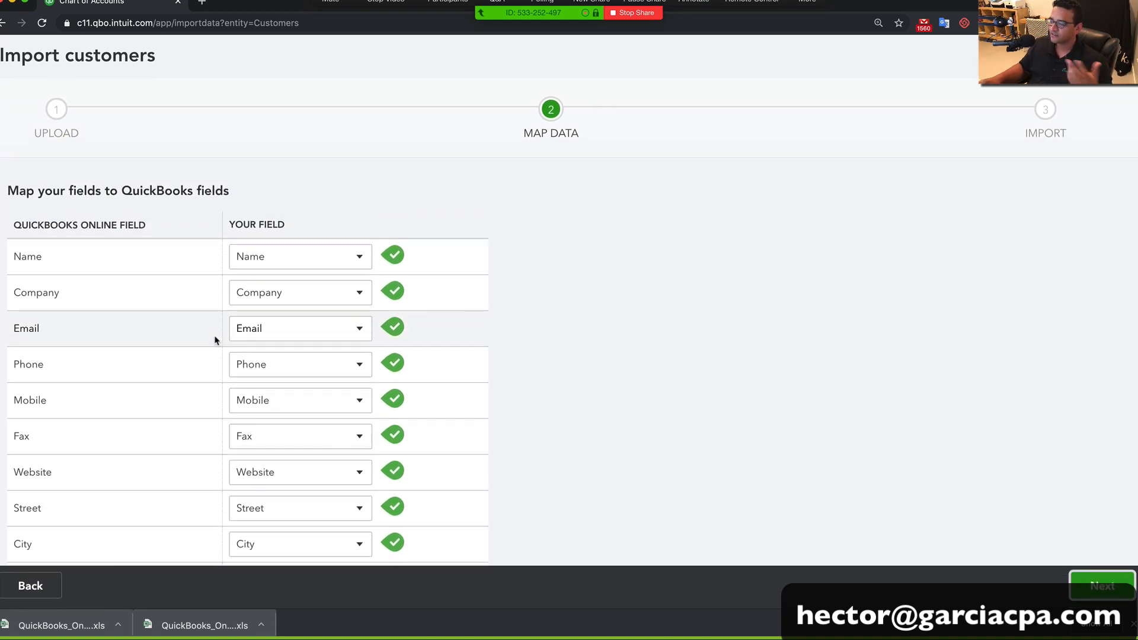
click(360, 256)
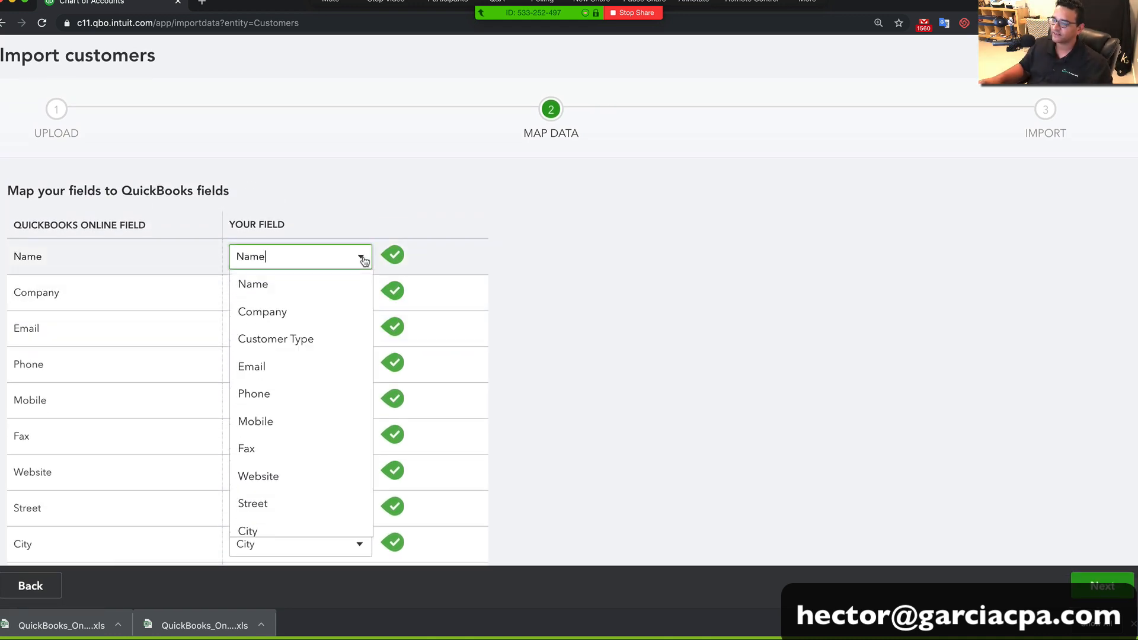
click(878, 226)
click(1101, 587)
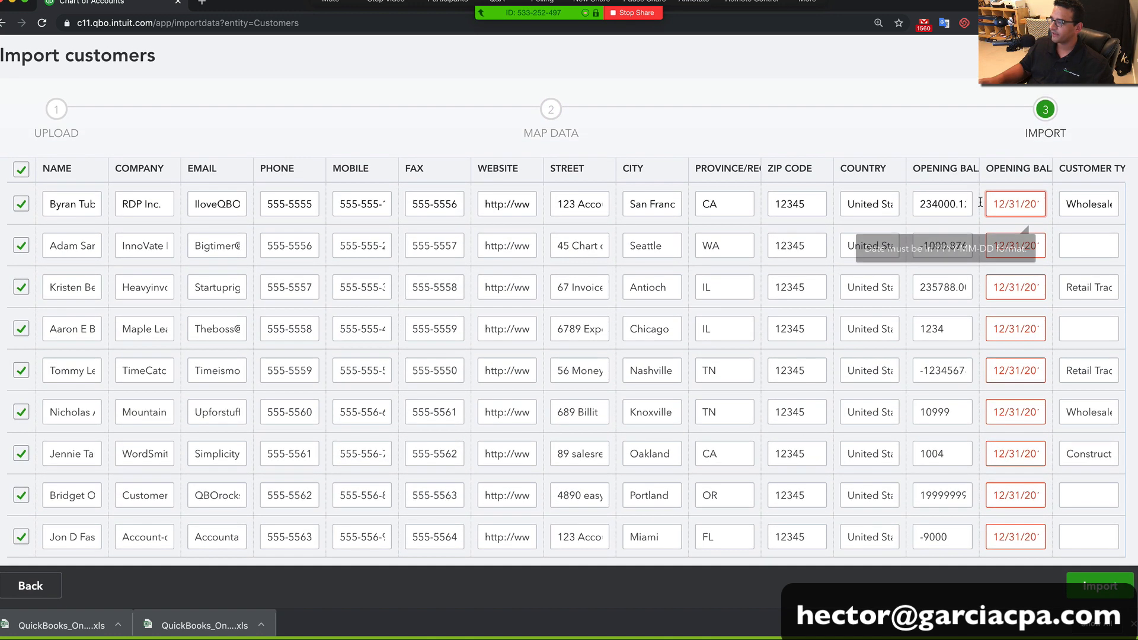
Read the YYYY-MM-DD format warning on the flagged date, then return to the customer workbook in Excel
click(999, 205)
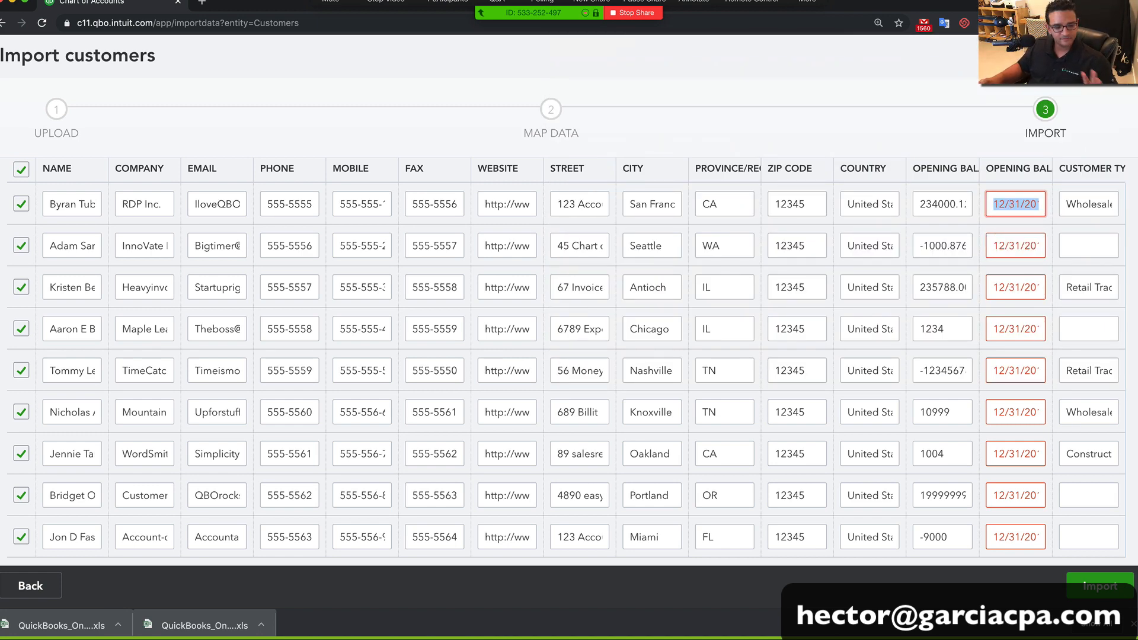
key(super+Tab)
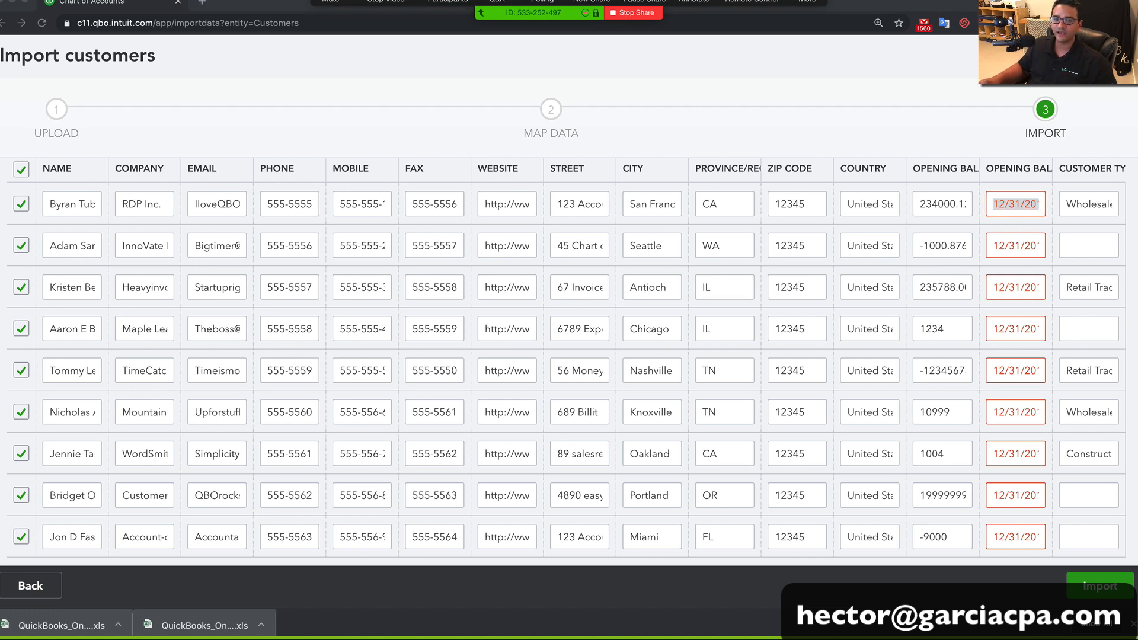
drag(2, 331, 3, 178)
drag(2, 36, 512, 49)
scroll(892, 328, right, 3)
Fill 2018-12-31 into the Date column from O2 down through O10
scroll(851, 278, right, 1)
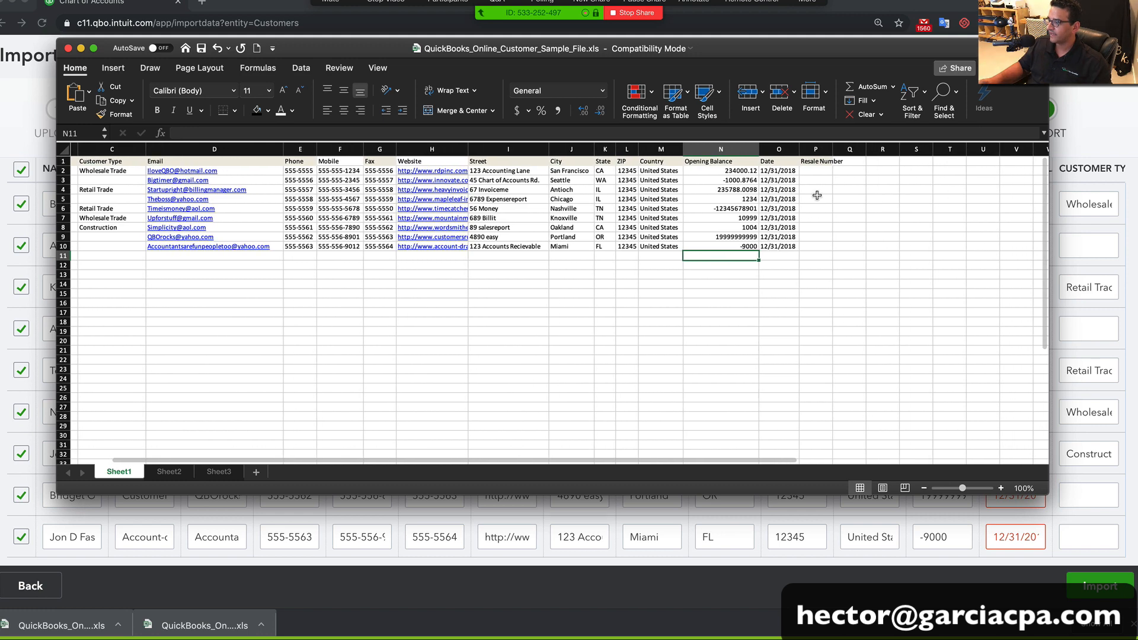
click(790, 171)
text(2018-12-31)
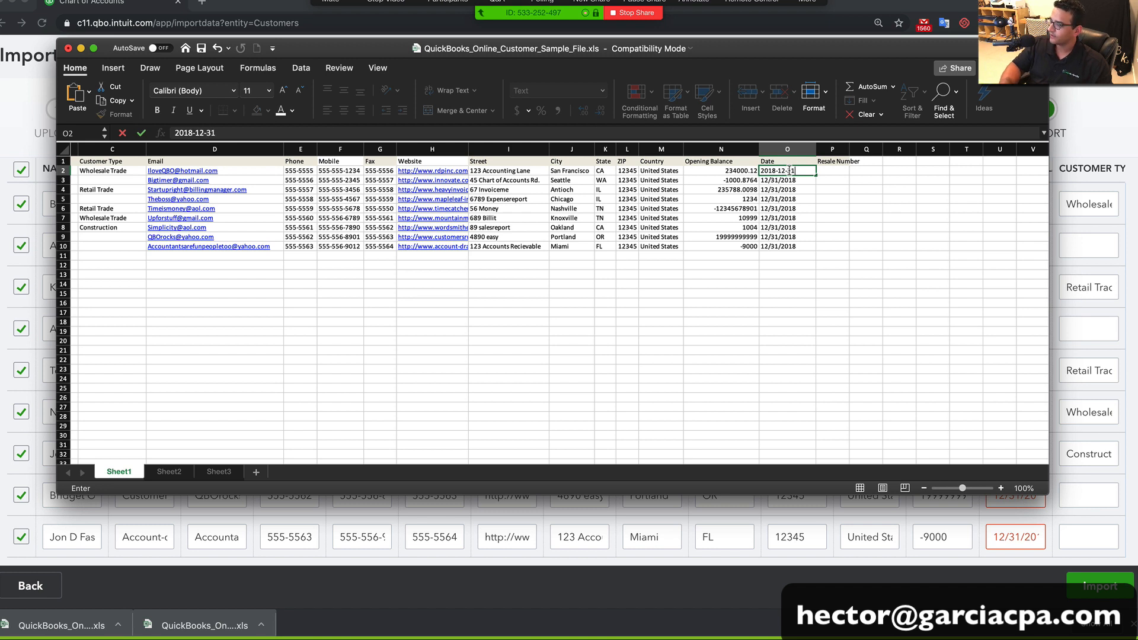
key(Return)
key(super+c)
key(Down)
key(super+v)
key(Up)
key(shift+Down)
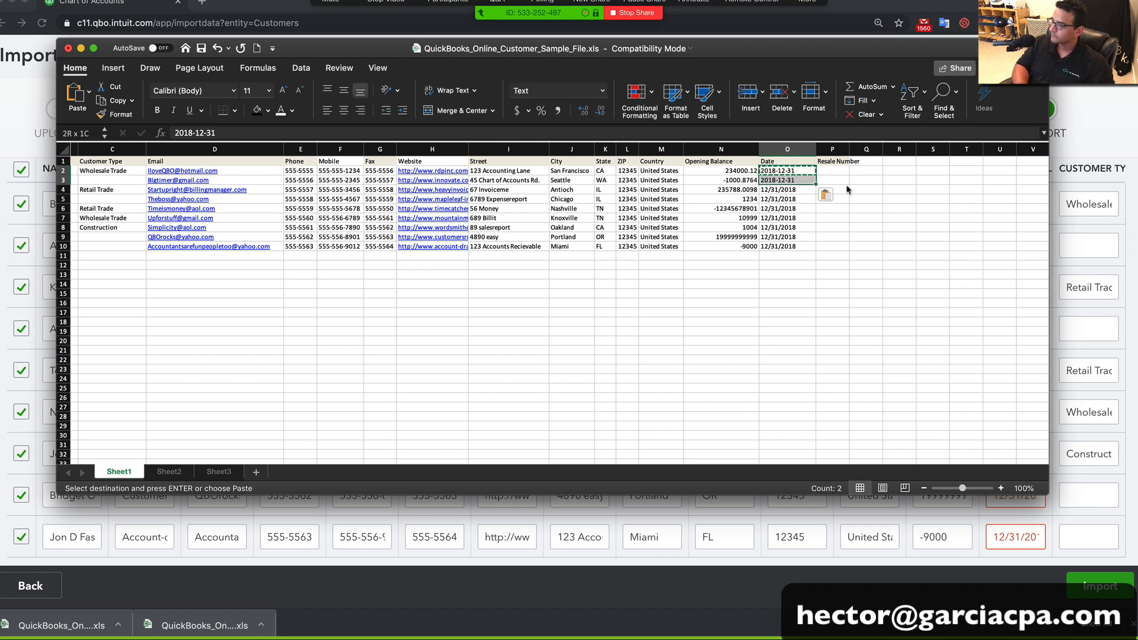
drag(815, 187, 813, 249)
click(627, 283)
Save the workbook and close Excel
scroll(596, 277, left, 1)
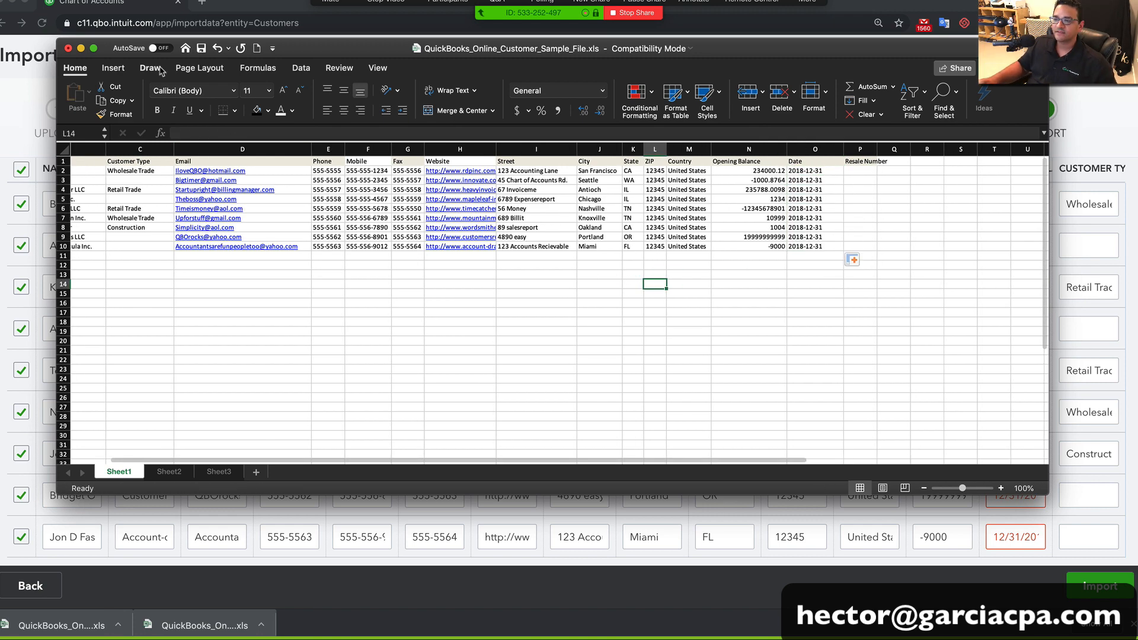
click(202, 48)
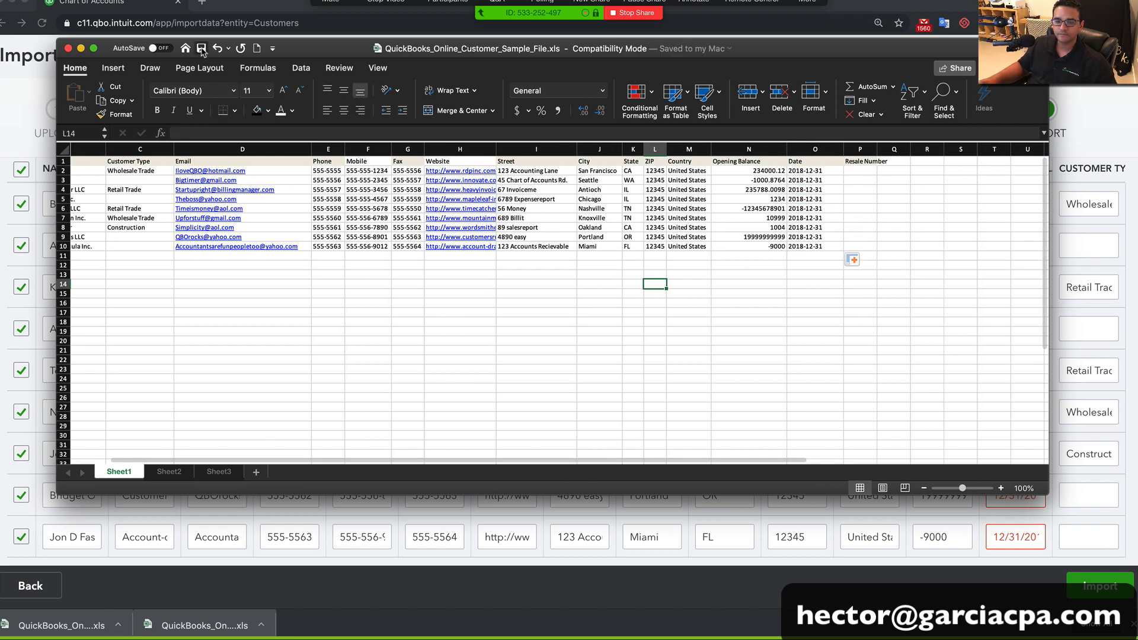
click(69, 48)
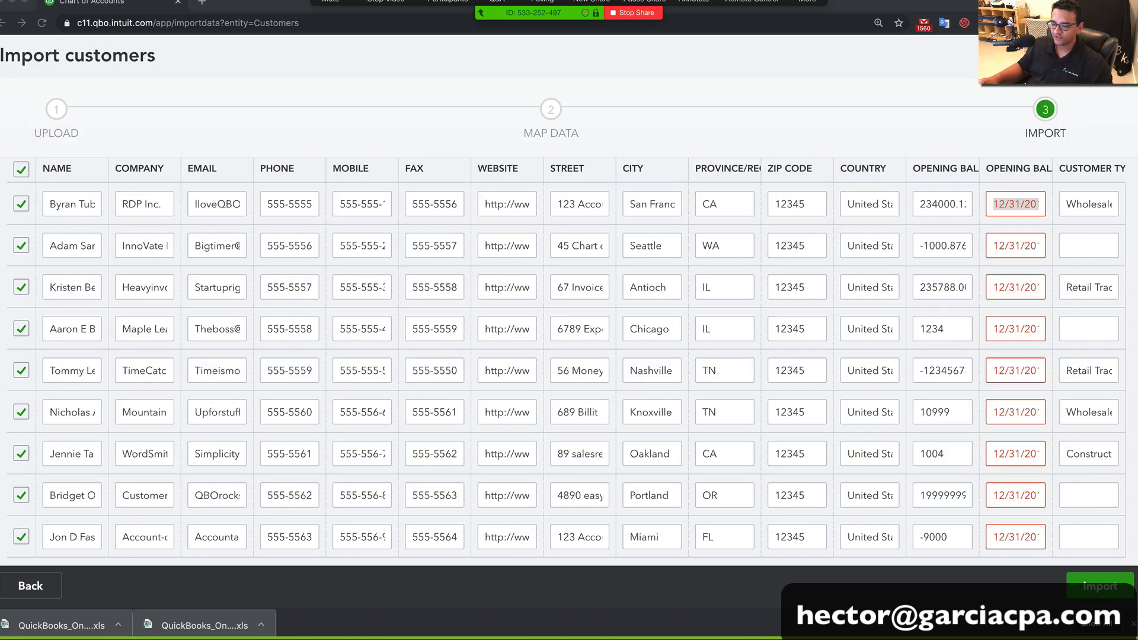
Return to the upload step and load the updated QuickBooks_Online_Customer_Sample_File.xls
click(29, 587)
click(30, 587)
click(302, 219)
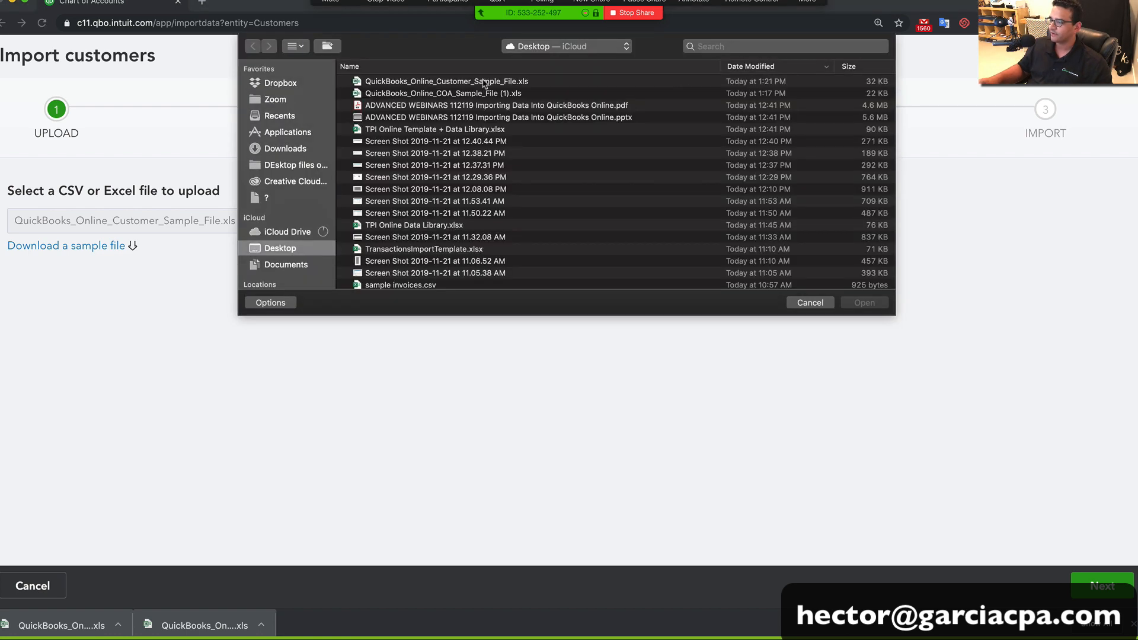
click(485, 83)
double_click(484, 83)
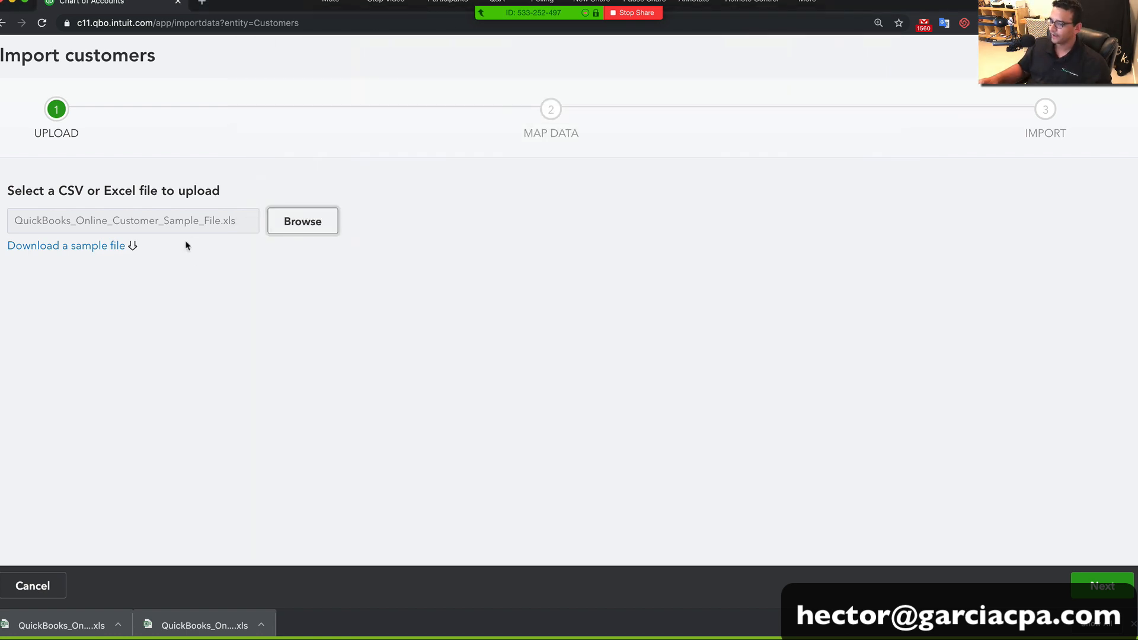
Continue past the mapping, confirm the corrected opening balance dates, and import all 9 customers
click(1088, 587)
scroll(599, 376, down, 5)
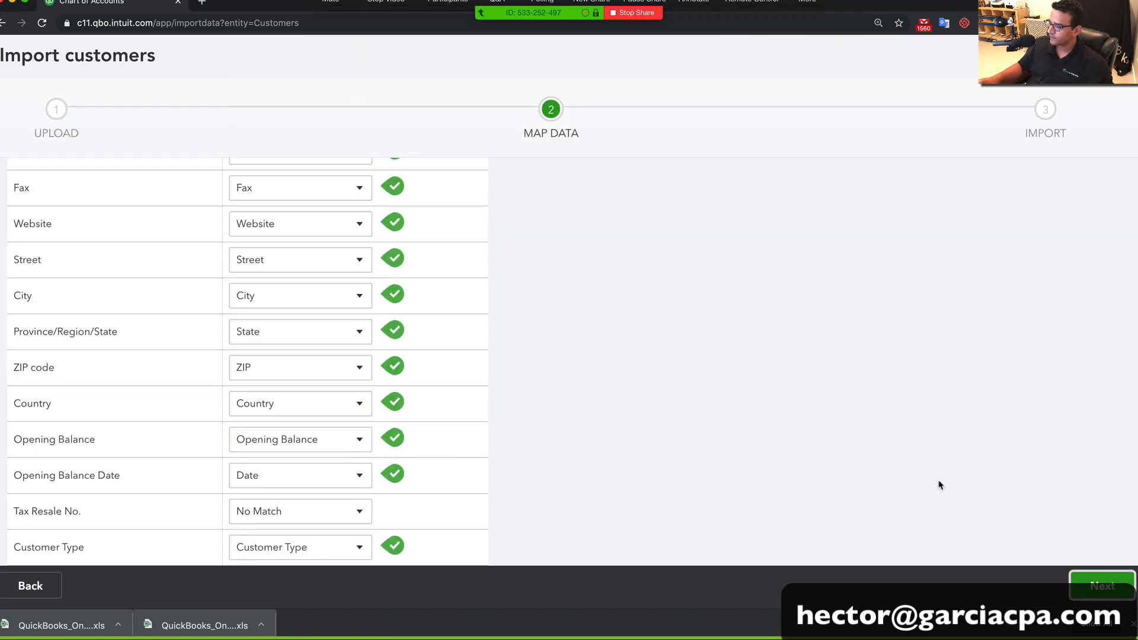
click(1111, 594)
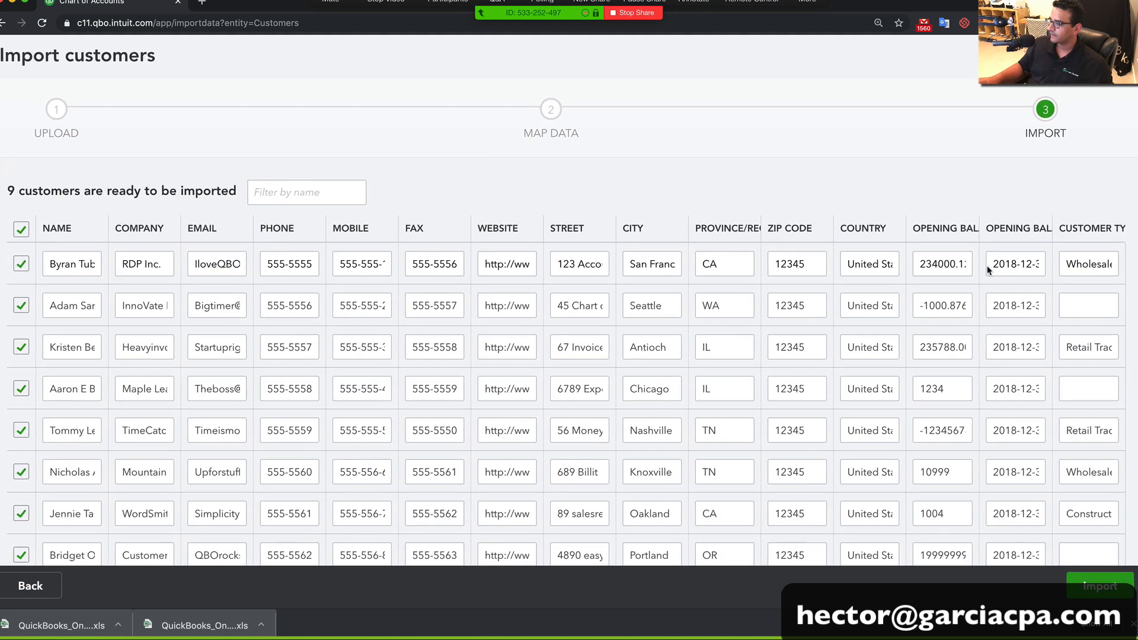
click(998, 265)
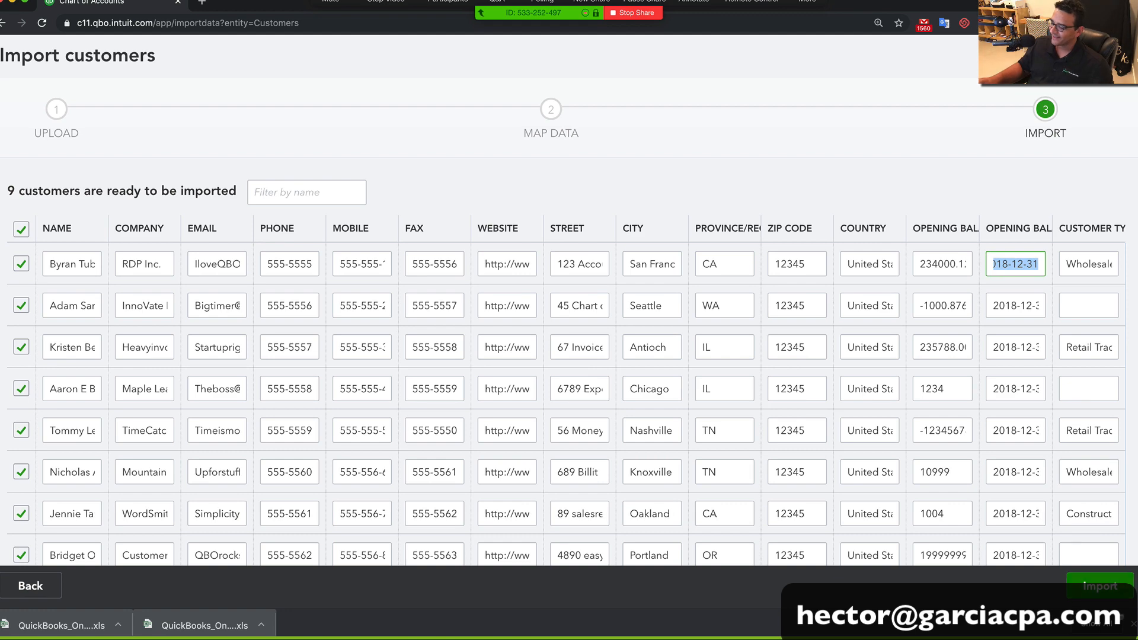
click(1097, 596)
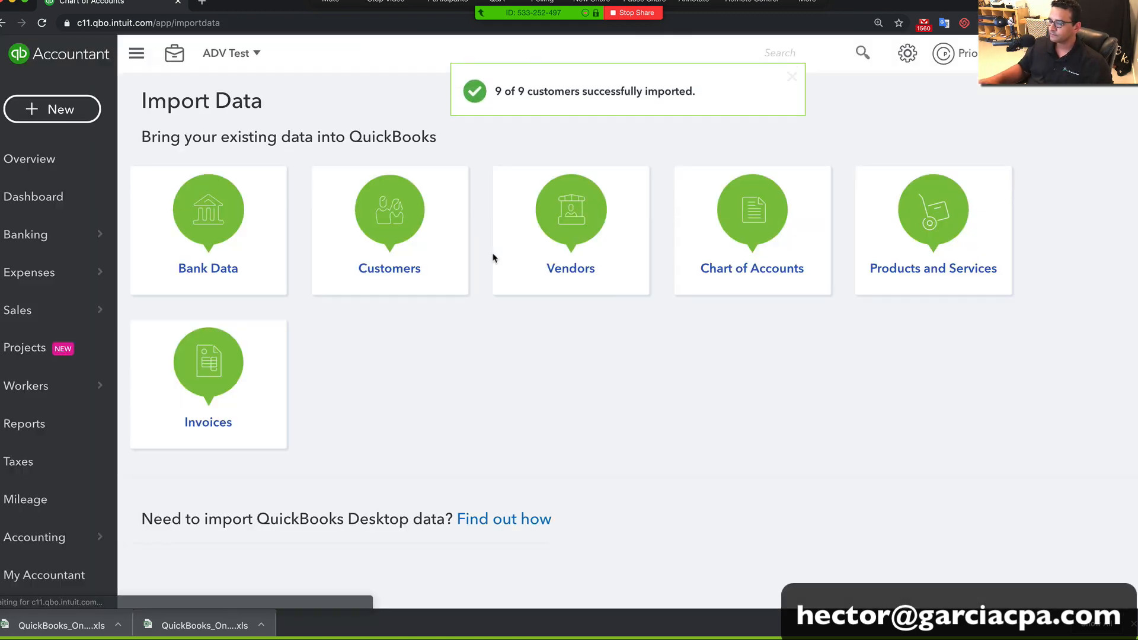
From the Sales > Customers list, open the first imported customer's detail page
mouse_move(24, 309)
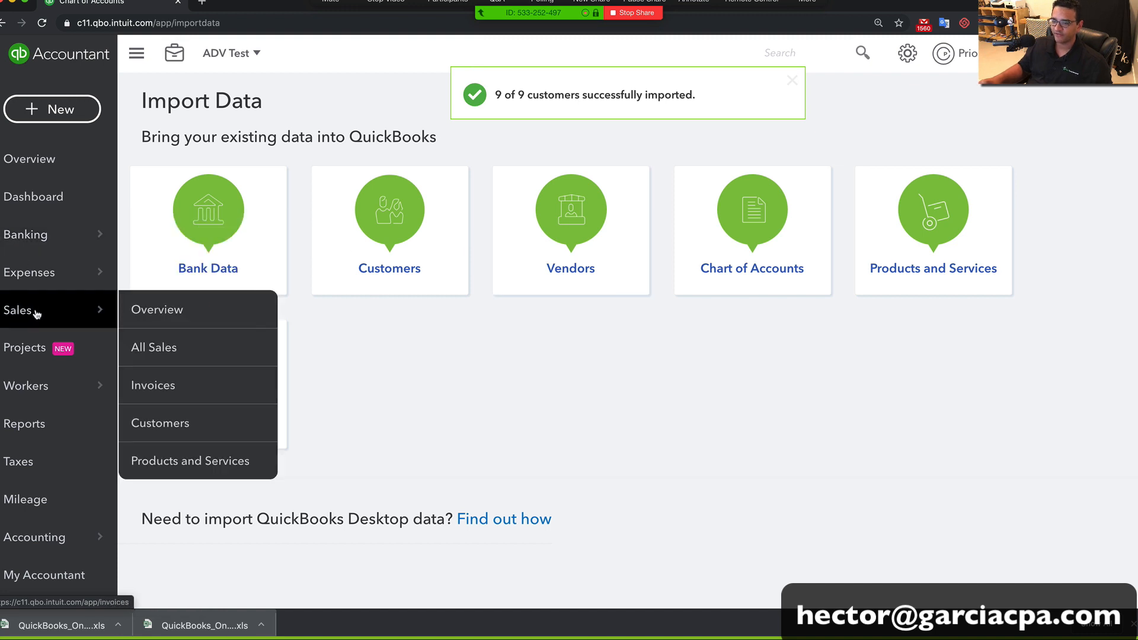
click(163, 423)
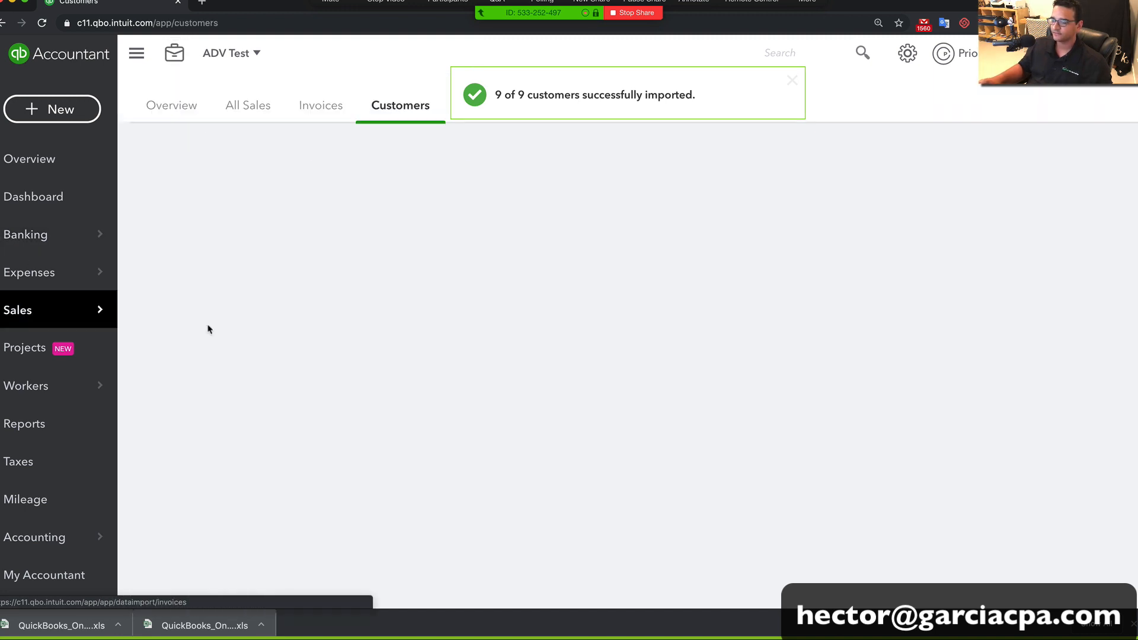
scroll(439, 379, down, 2)
scroll(440, 378, down, 2)
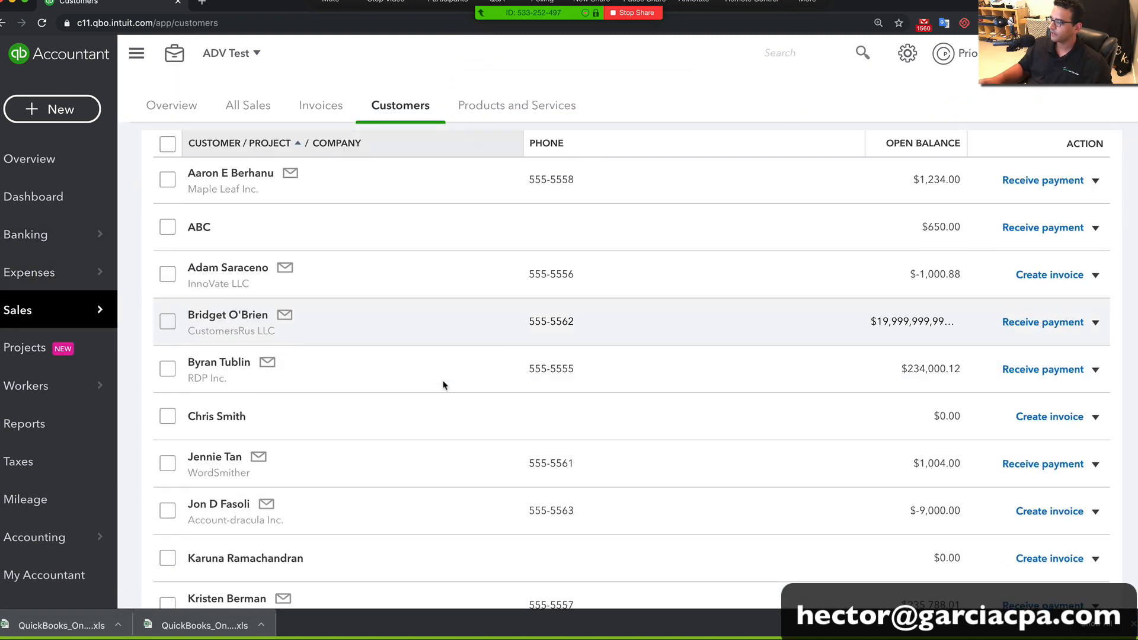
scroll(450, 378, up, 2)
scroll(905, 317, down, 4)
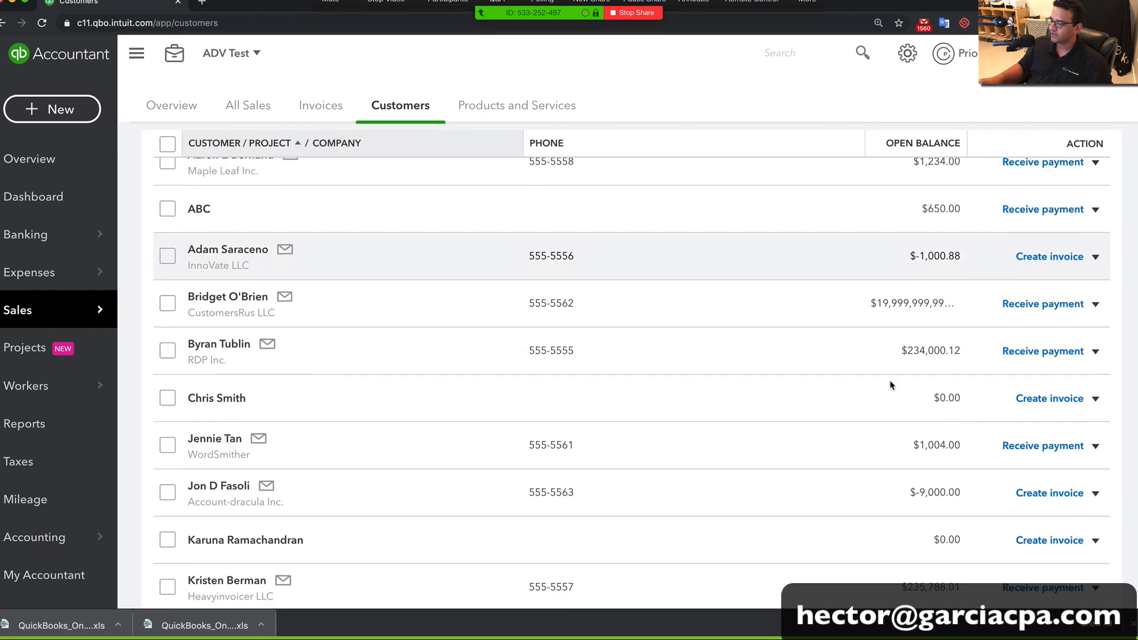
scroll(948, 560, down, 2)
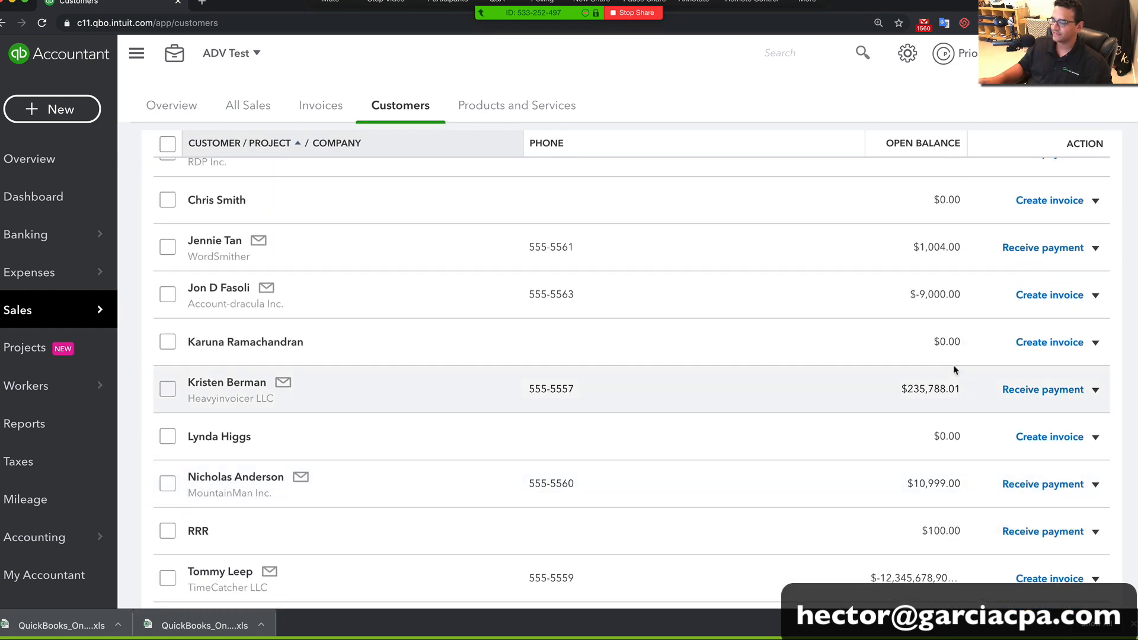
scroll(915, 472, up, 8)
scroll(894, 472, down, 1)
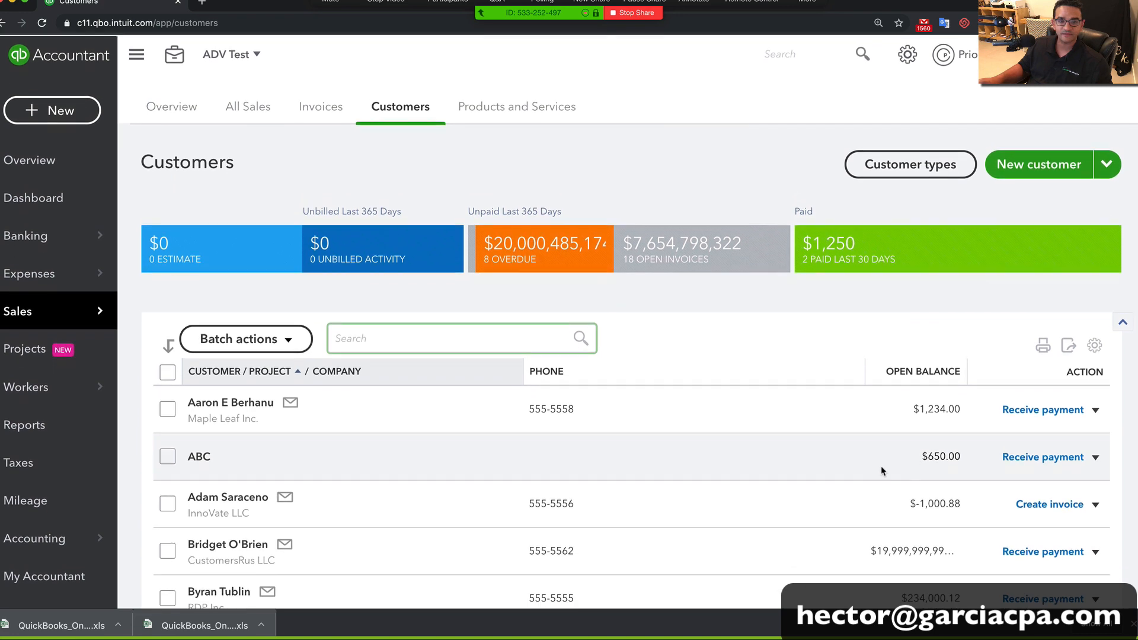
scroll(342, 414, down, 1)
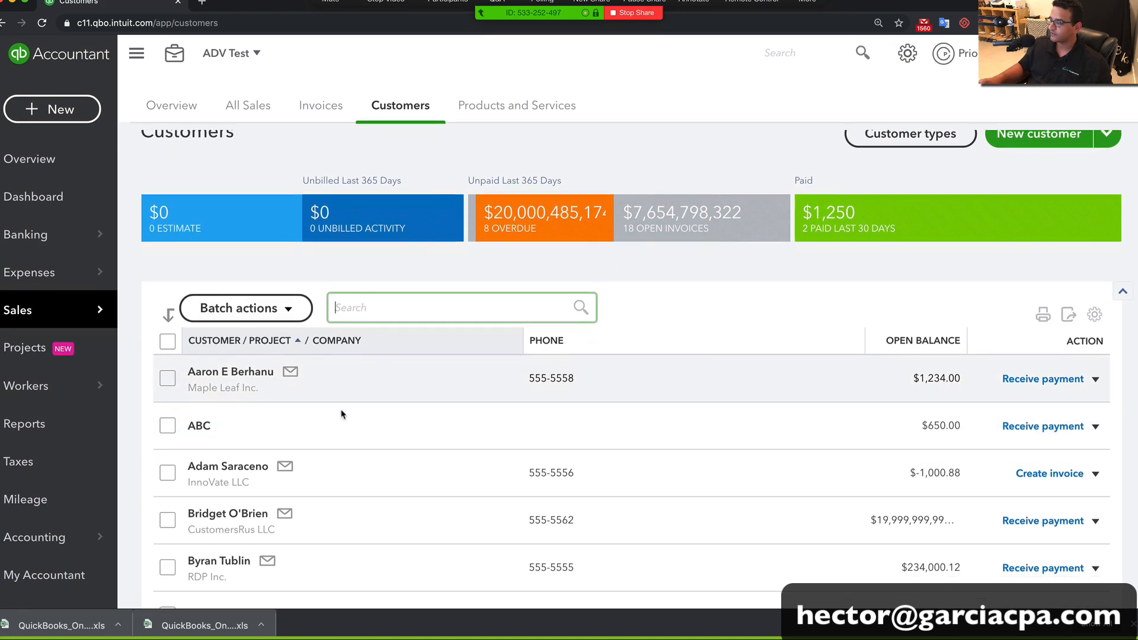
click(231, 372)
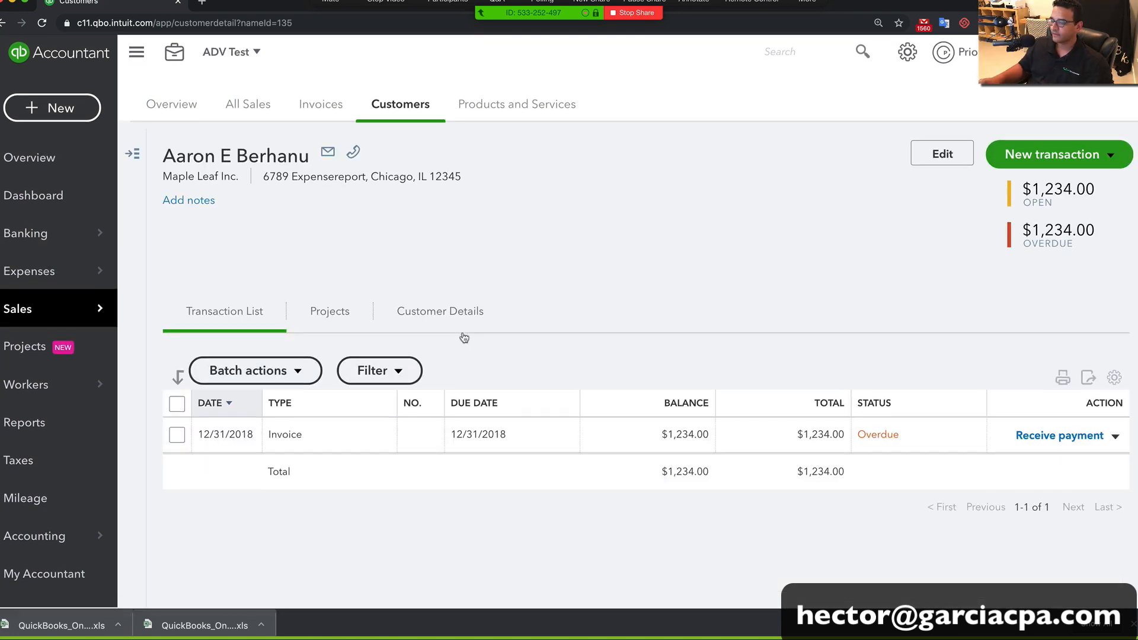
Open the customer's $1,234.00 Opening Balance invoice, review line 1, and show the More actions
click(281, 442)
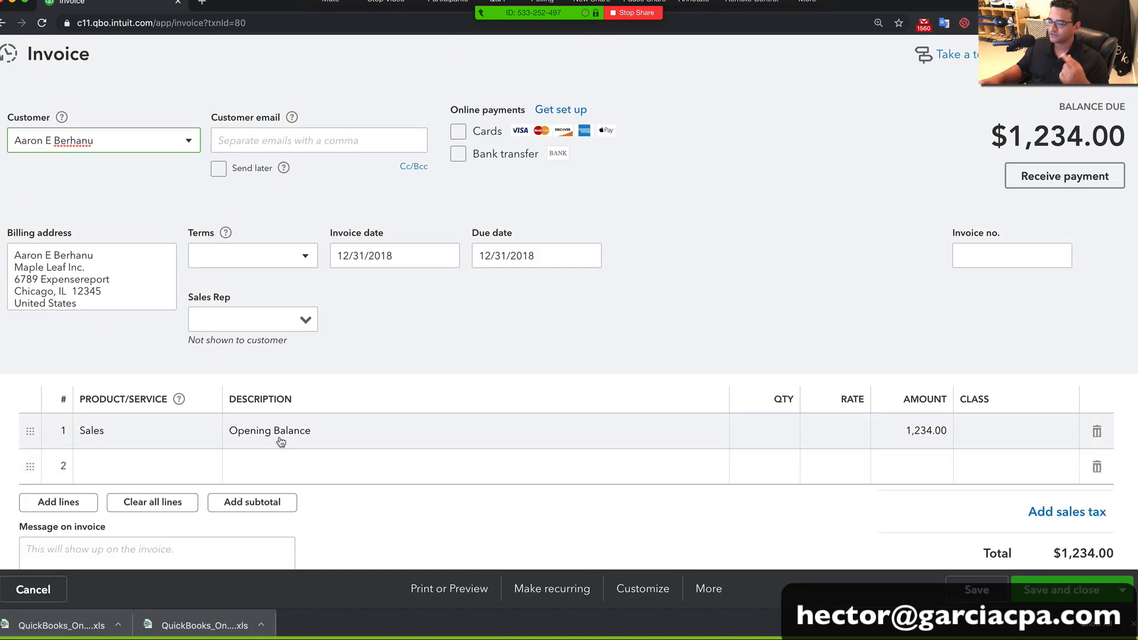
click(100, 432)
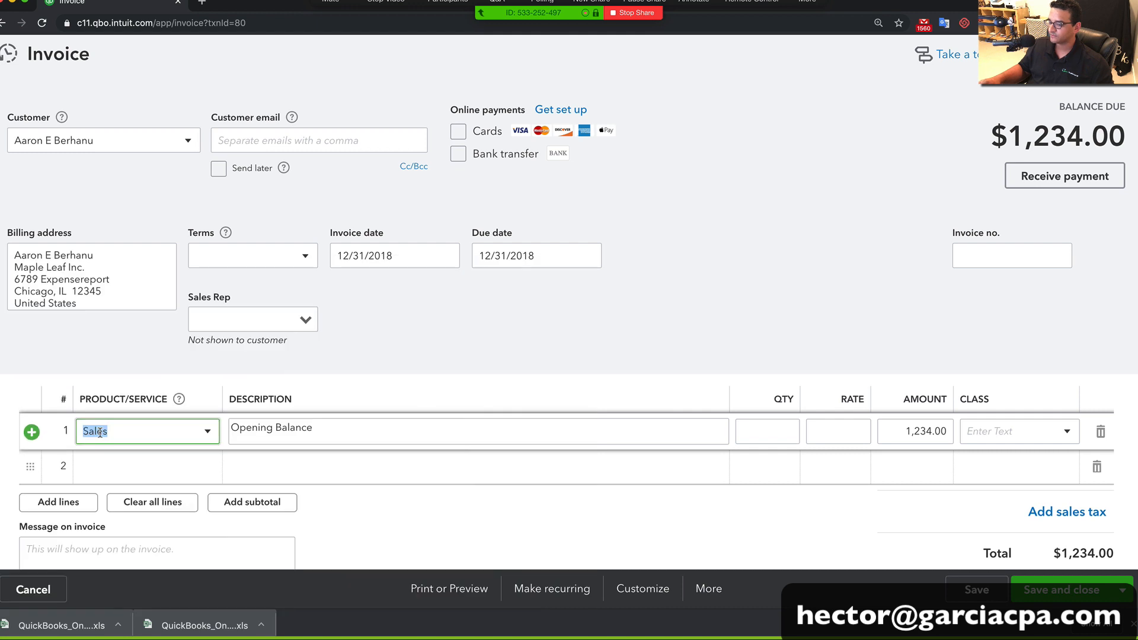
click(369, 428)
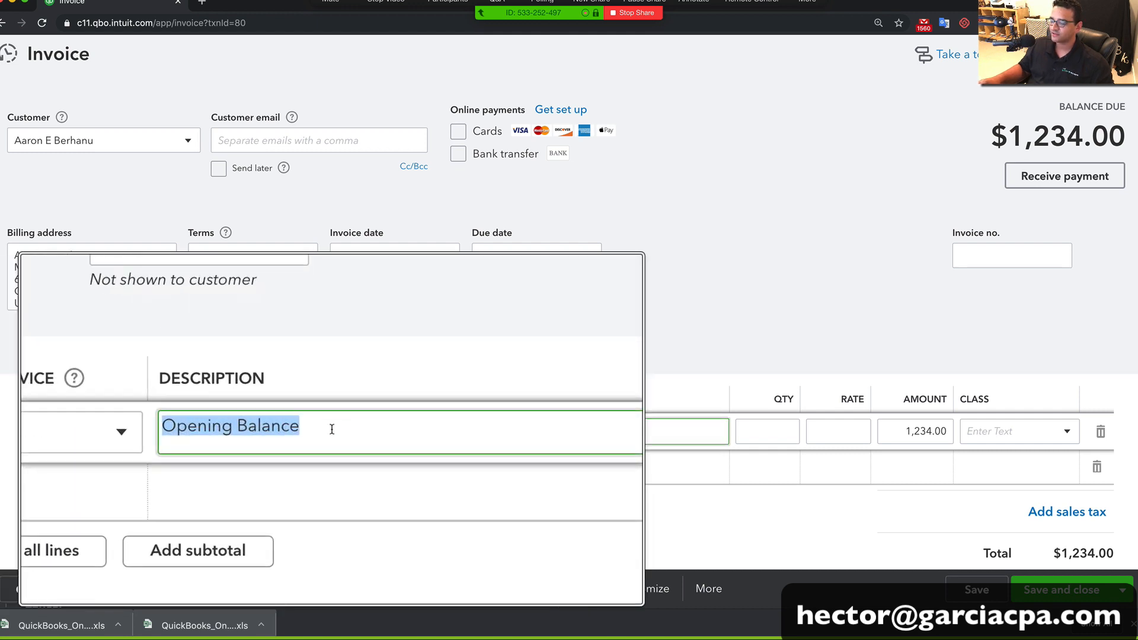
click(449, 340)
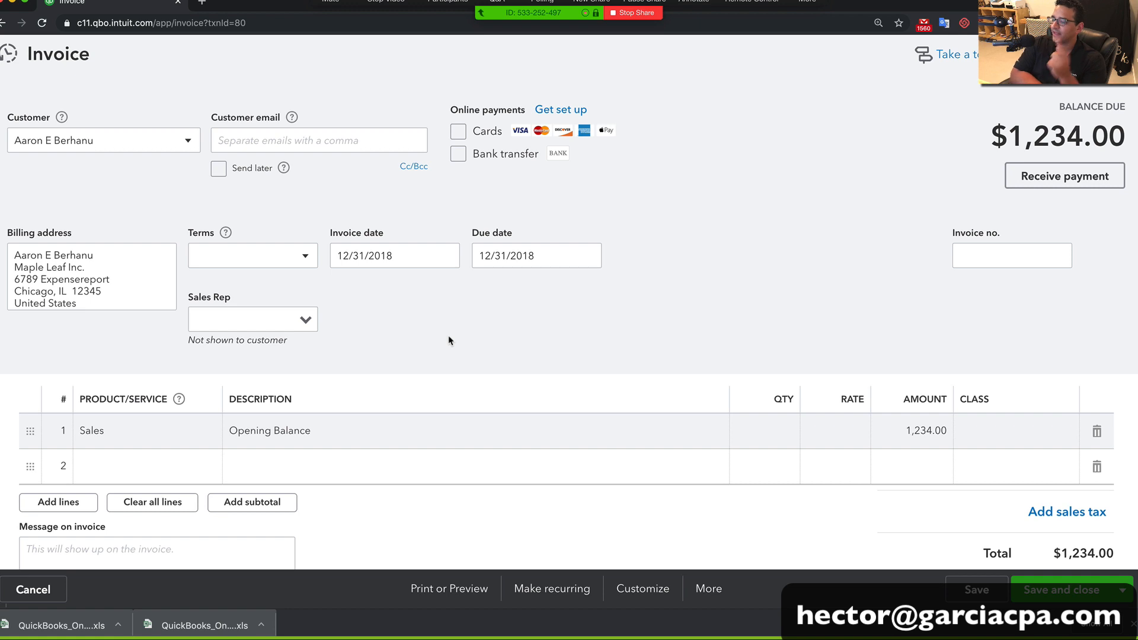
click(714, 589)
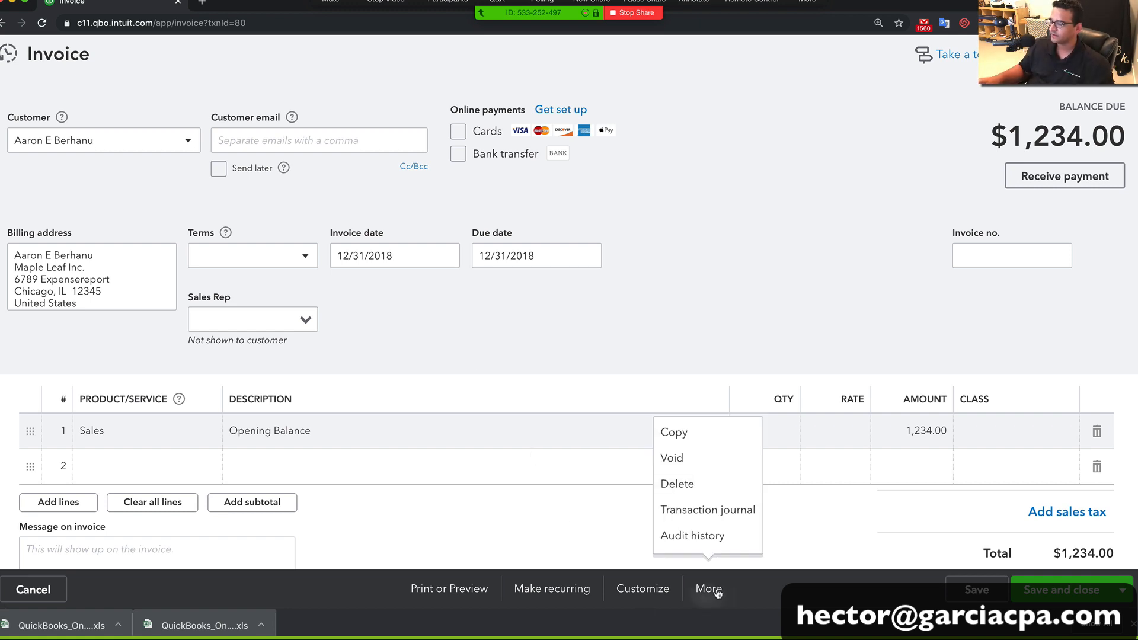
View the invoice's transaction journal, then bring the Excel customer workbook in front
click(714, 511)
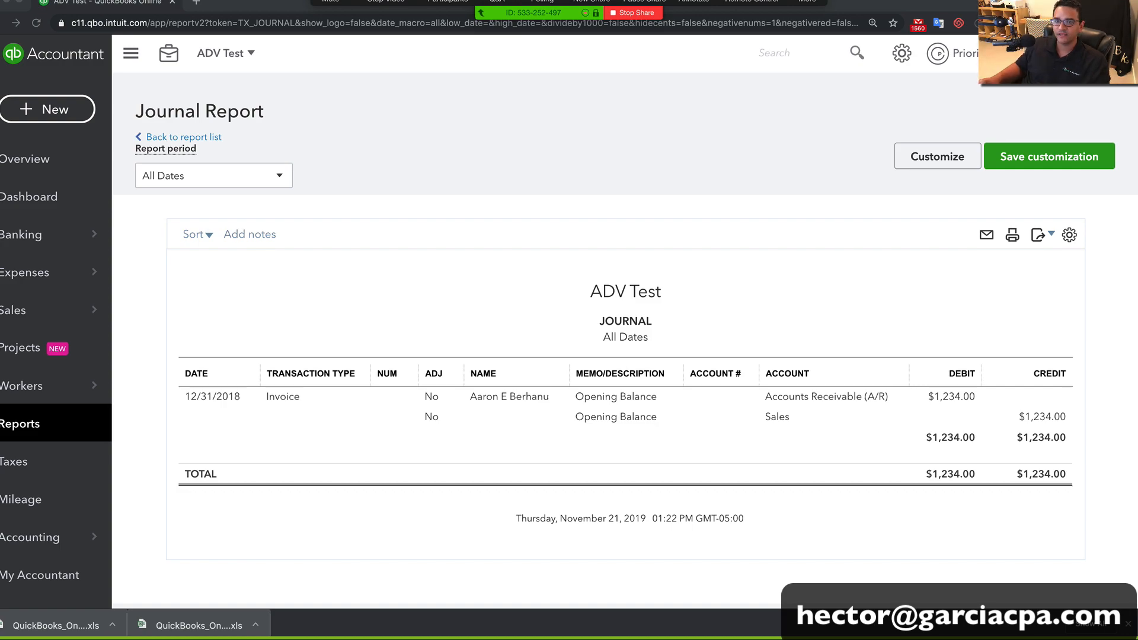
drag(463, 136, 225, 36)
Zoom the sheet to 200% and clear the contents of customer rows 3 through 10
click(252, 58)
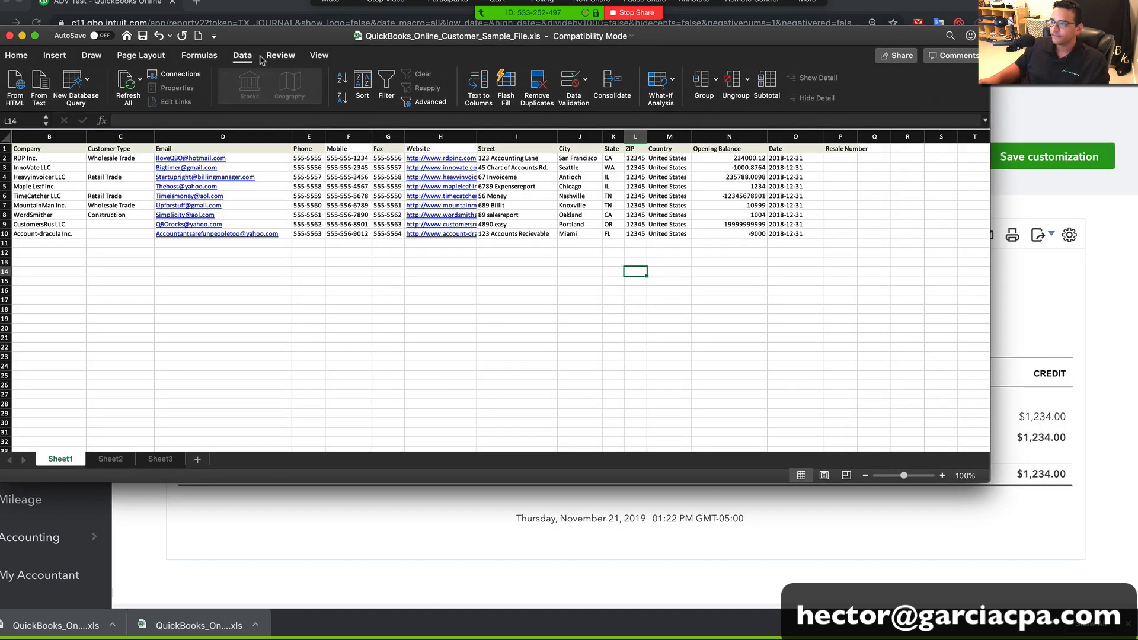
click(318, 57)
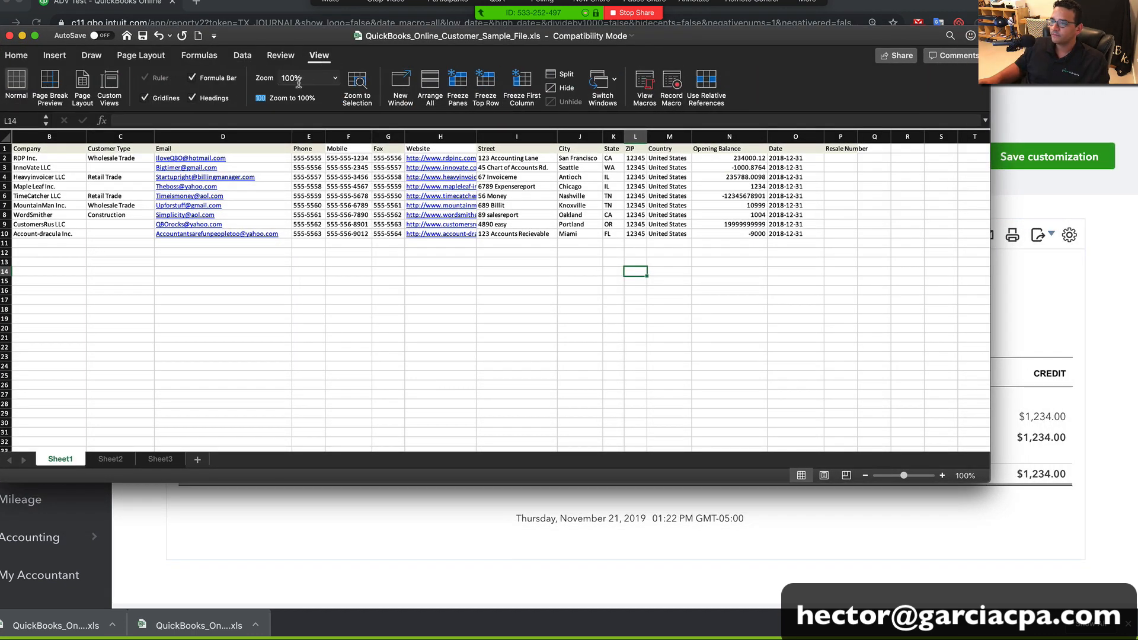
click(335, 78)
click(303, 94)
click(339, 373)
scroll(311, 366, left, 10)
drag(11, 205, 7, 338)
right_click(152, 277)
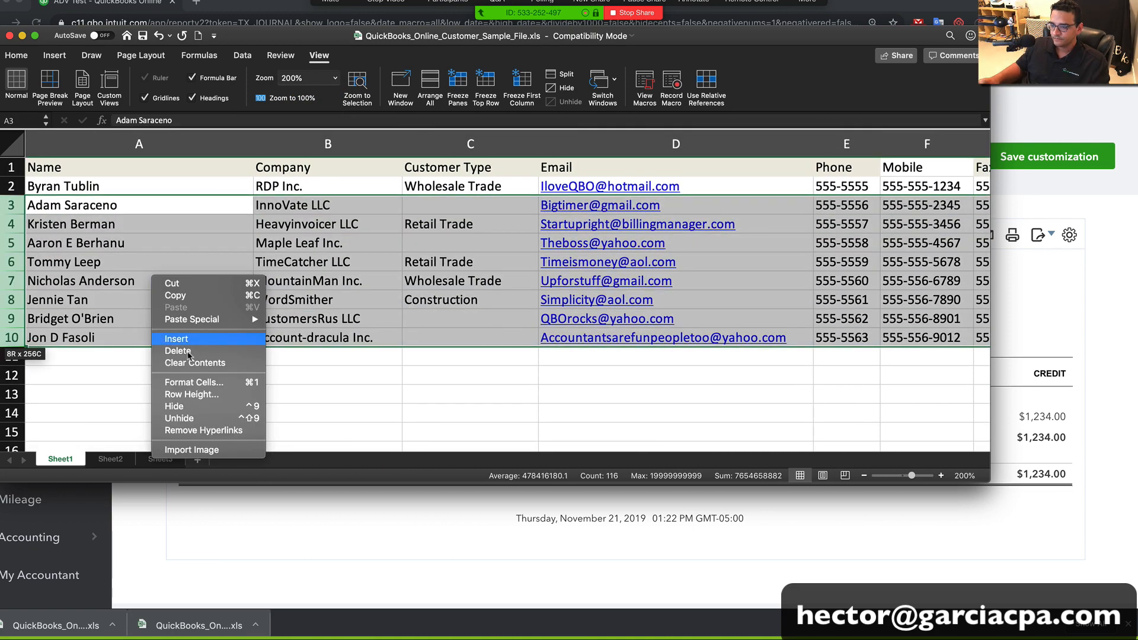
click(189, 360)
click(311, 389)
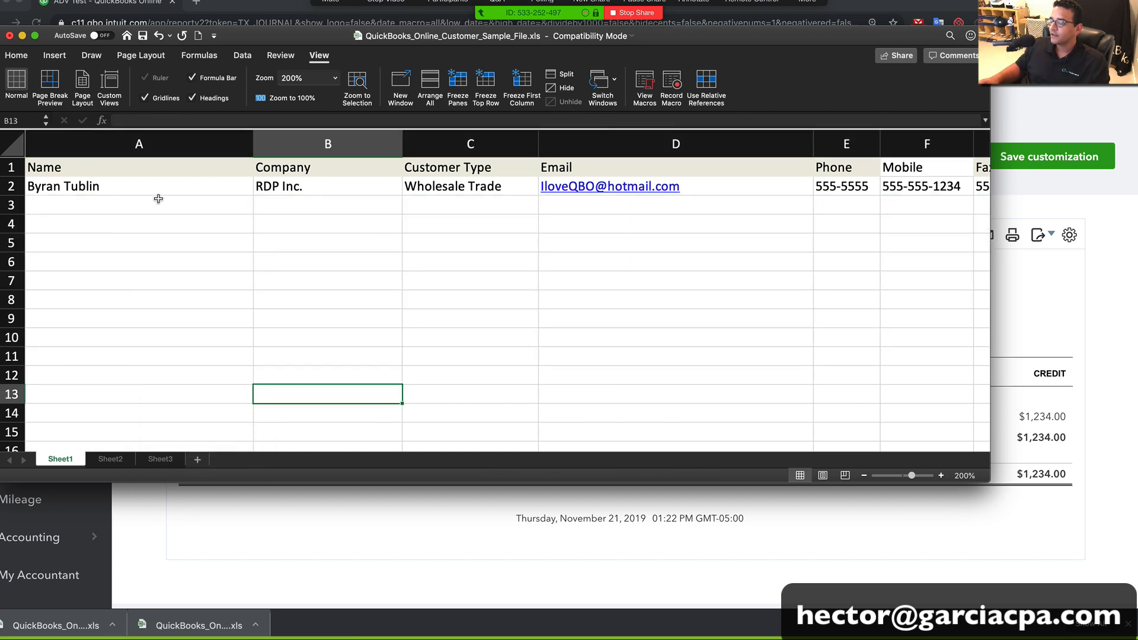
Copy the customer's name from A2 into A3 and make it the Project X sub-customer
click(101, 186)
key(super+c)
click(104, 204)
key(super+v)
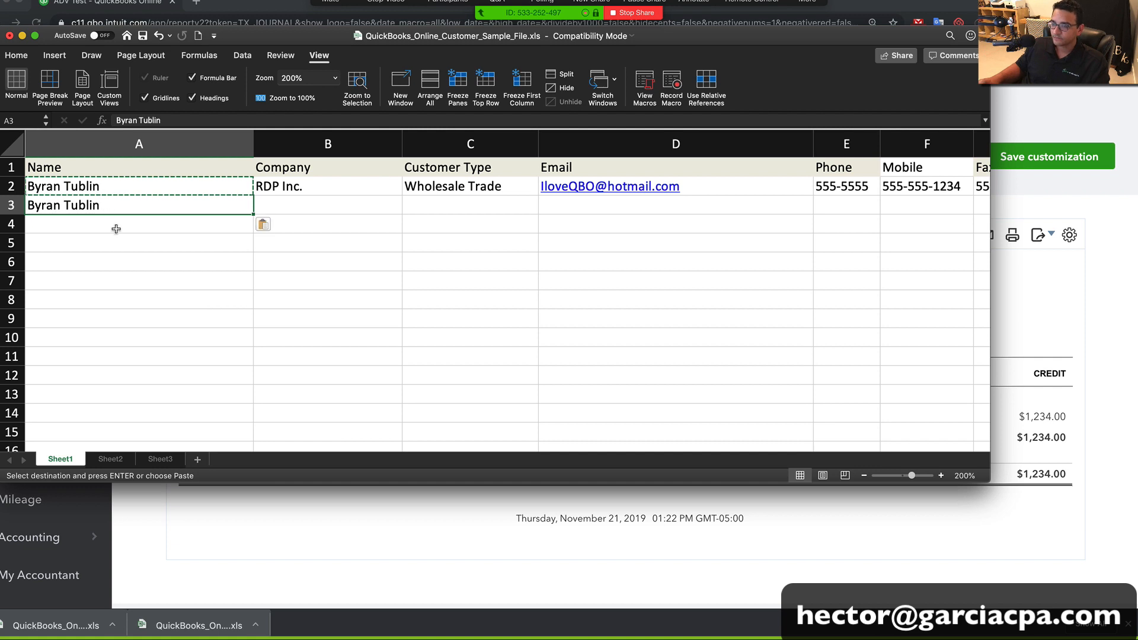
double_click(112, 204)
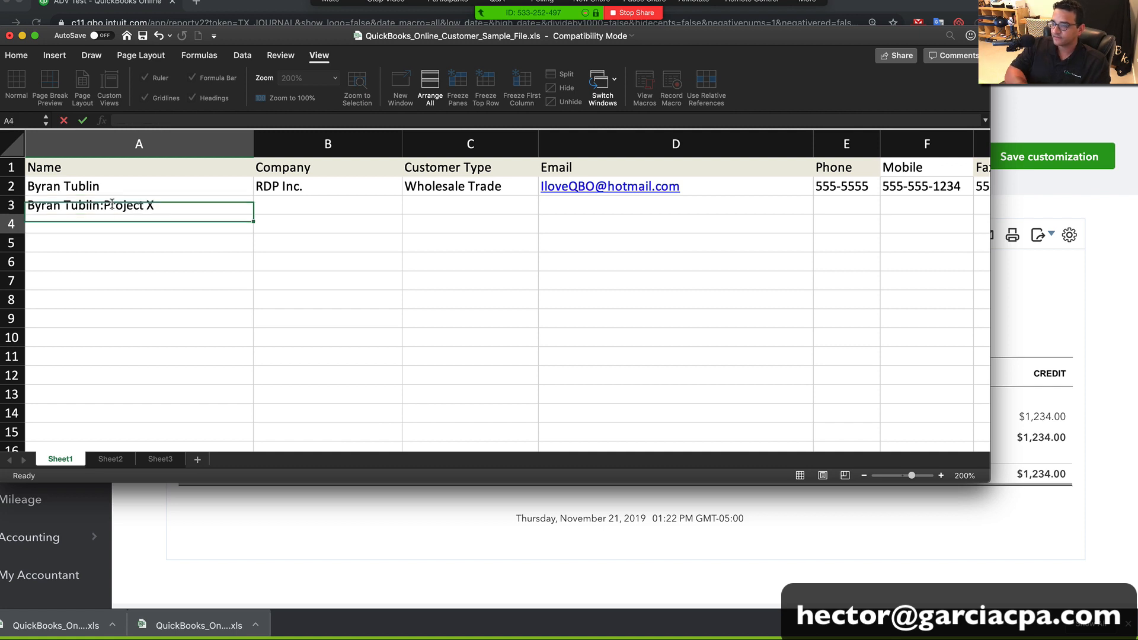
key(Return)
Copy row 3 into row 4 and change its name to the Project Y sub-customer
click(20, 204)
key(super+c)
right_click(18, 224)
click(161, 223)
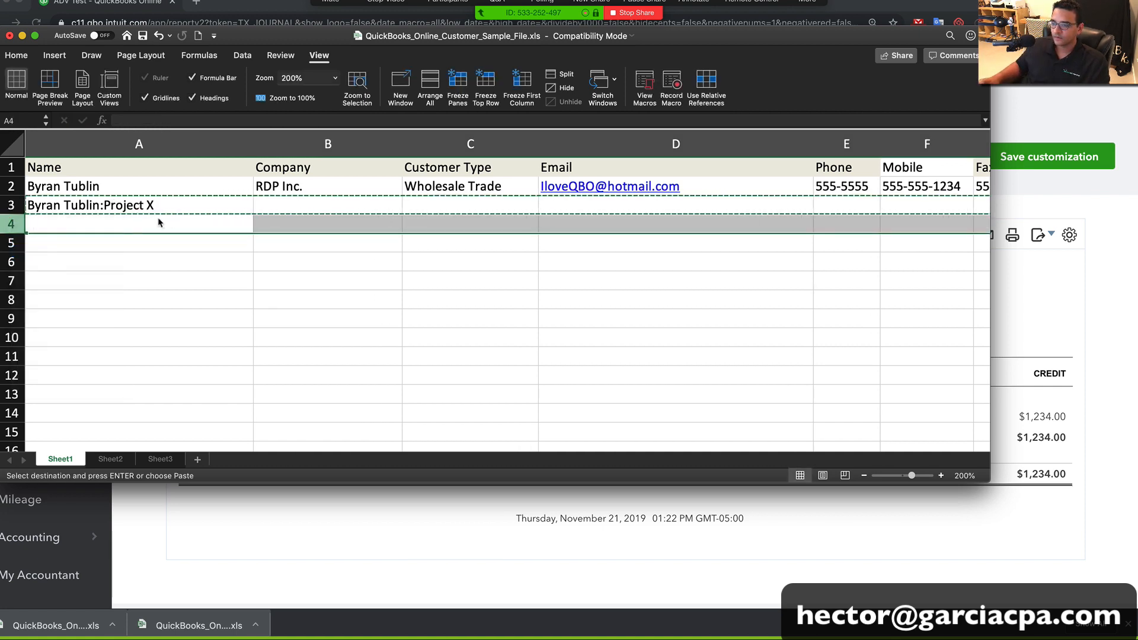
key(Return)
double_click(164, 224)
key(BackSpace)
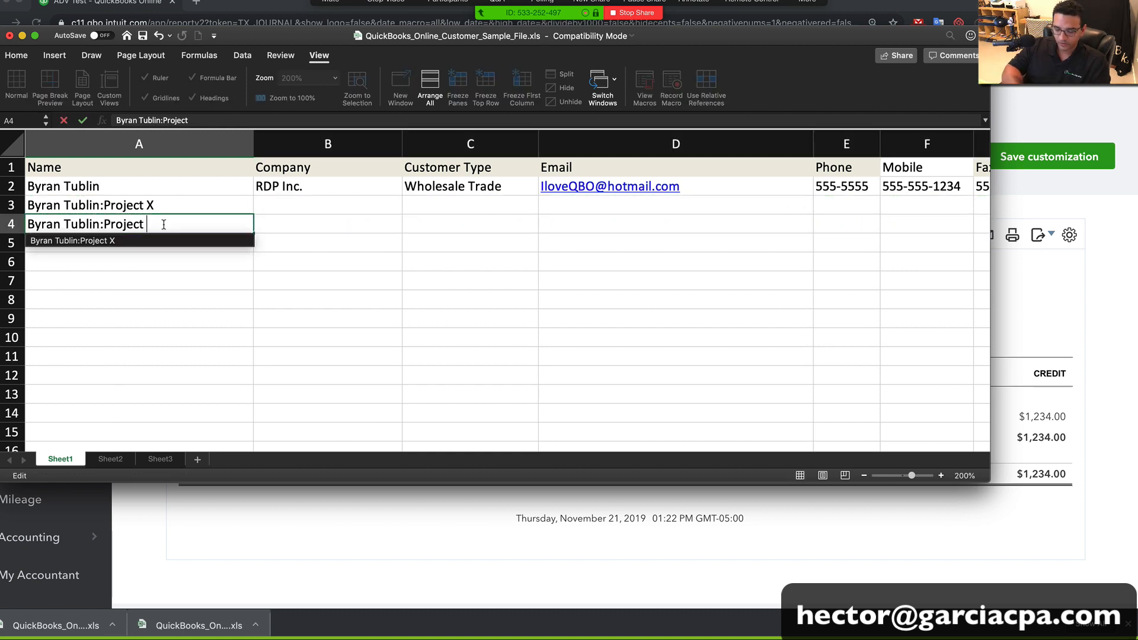
text(Y)
key(Return)
Check the Project X and Project Y rows, then save the workbook
click(8, 206)
drag(6, 220, 6, 220)
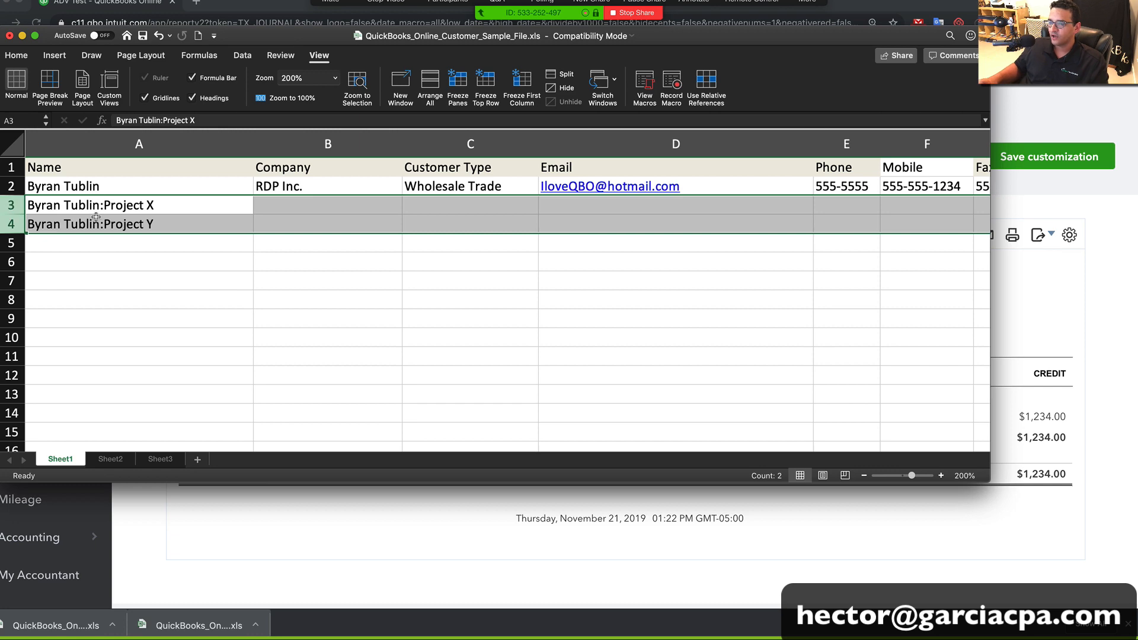
click(191, 219)
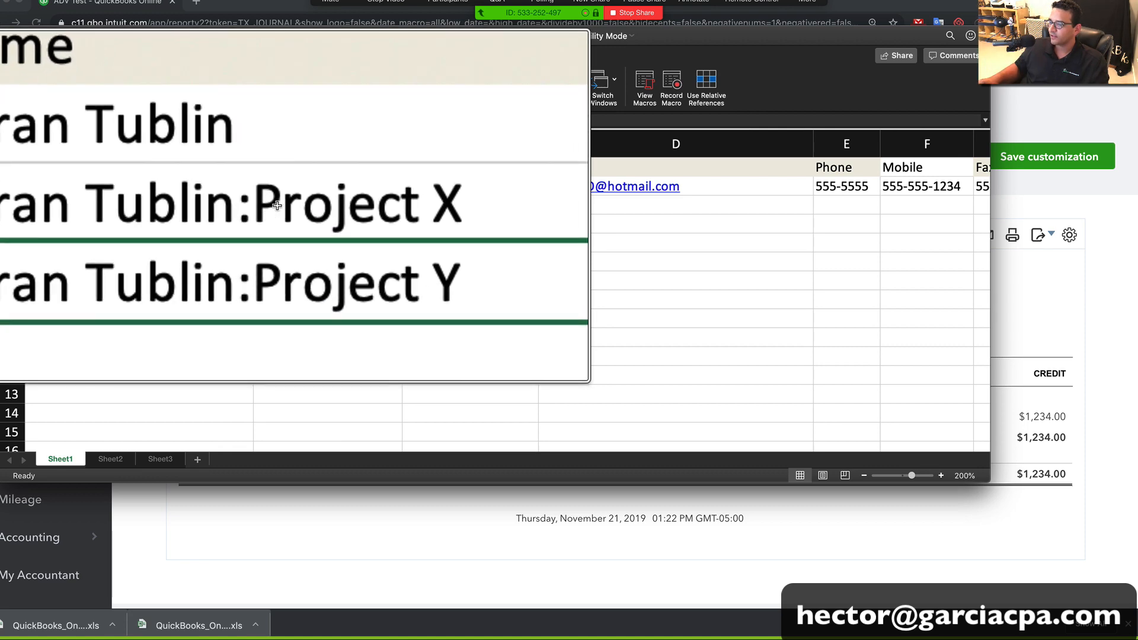
double_click(165, 205)
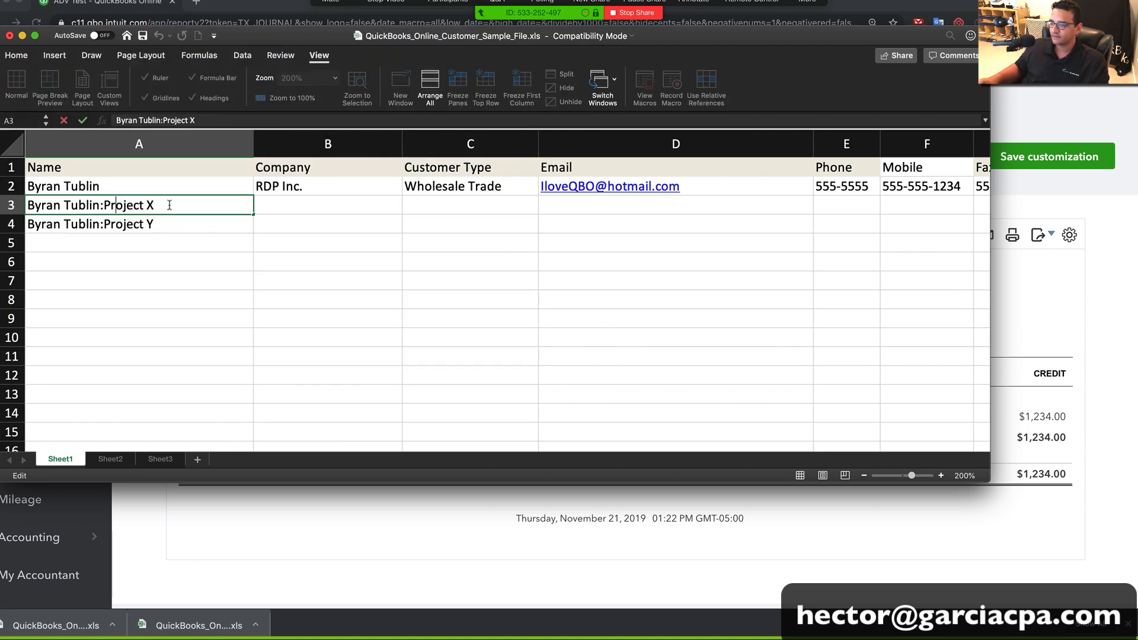
drag(165, 205, 57, 201)
key(Escape)
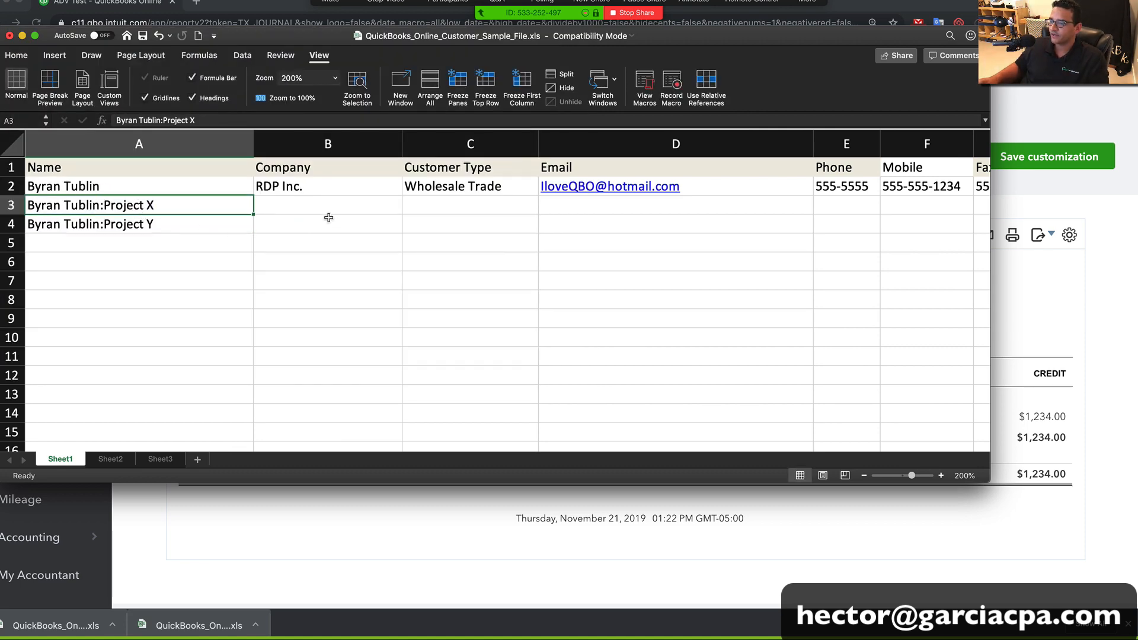
click(328, 218)
drag(328, 204, 962, 225)
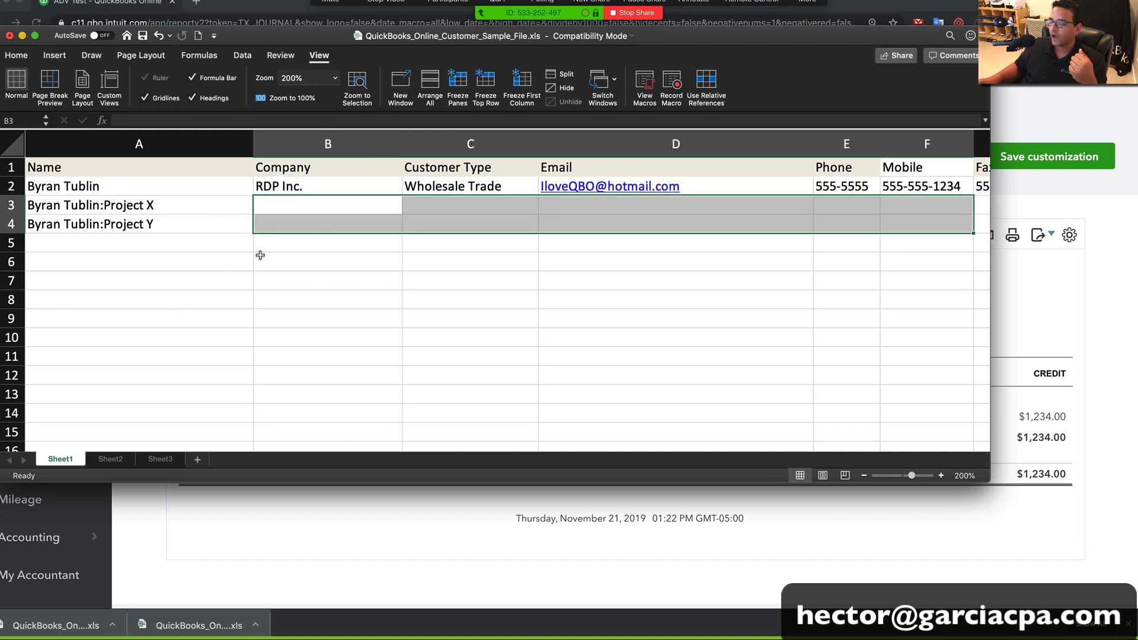
click(250, 225)
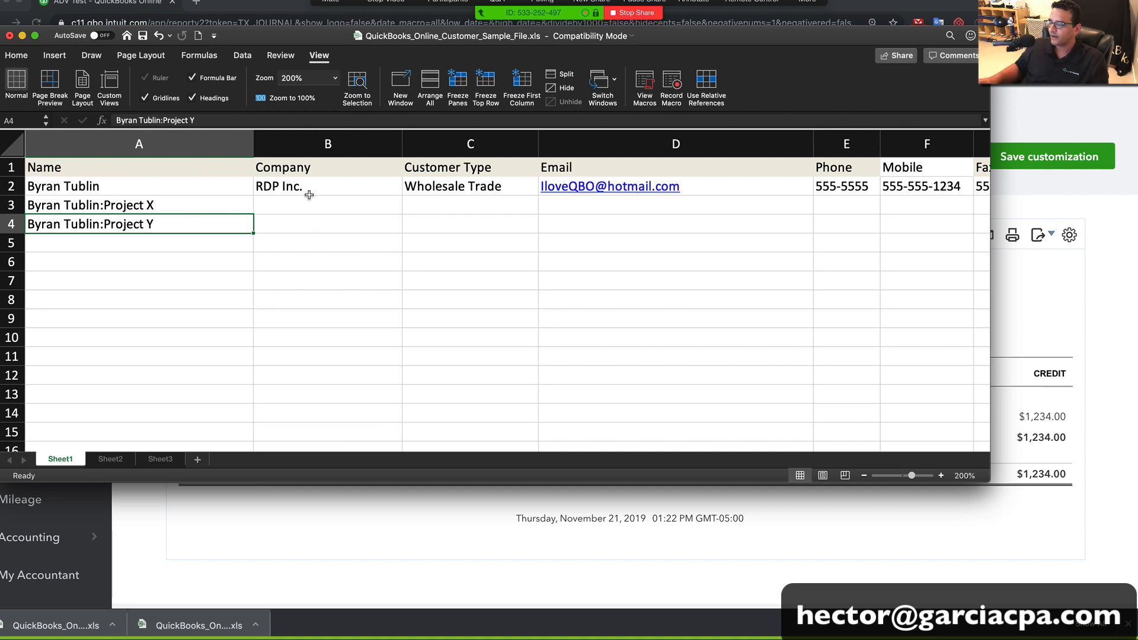
click(143, 39)
Close the workbook and upload the customer sample spreadsheet on the Import customers page
click(10, 36)
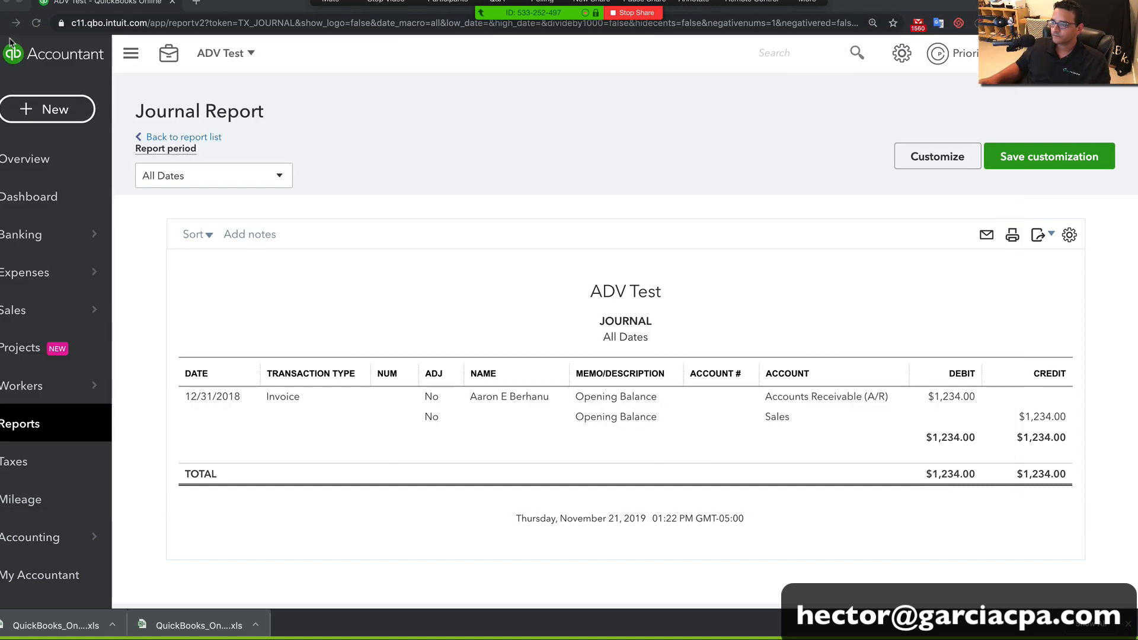
click(902, 53)
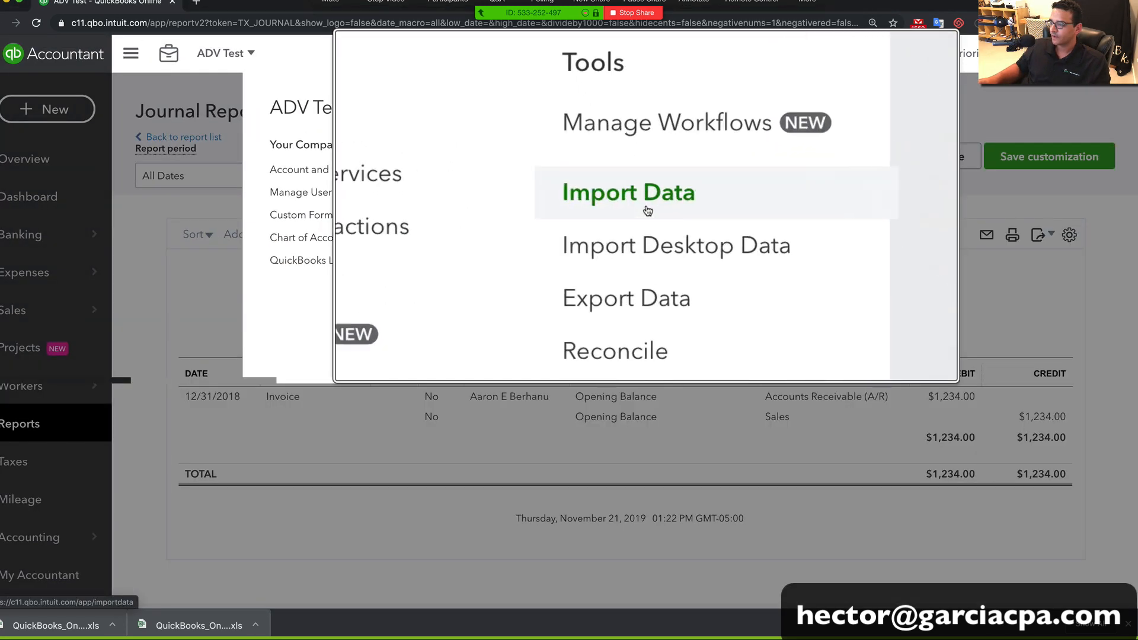
click(648, 210)
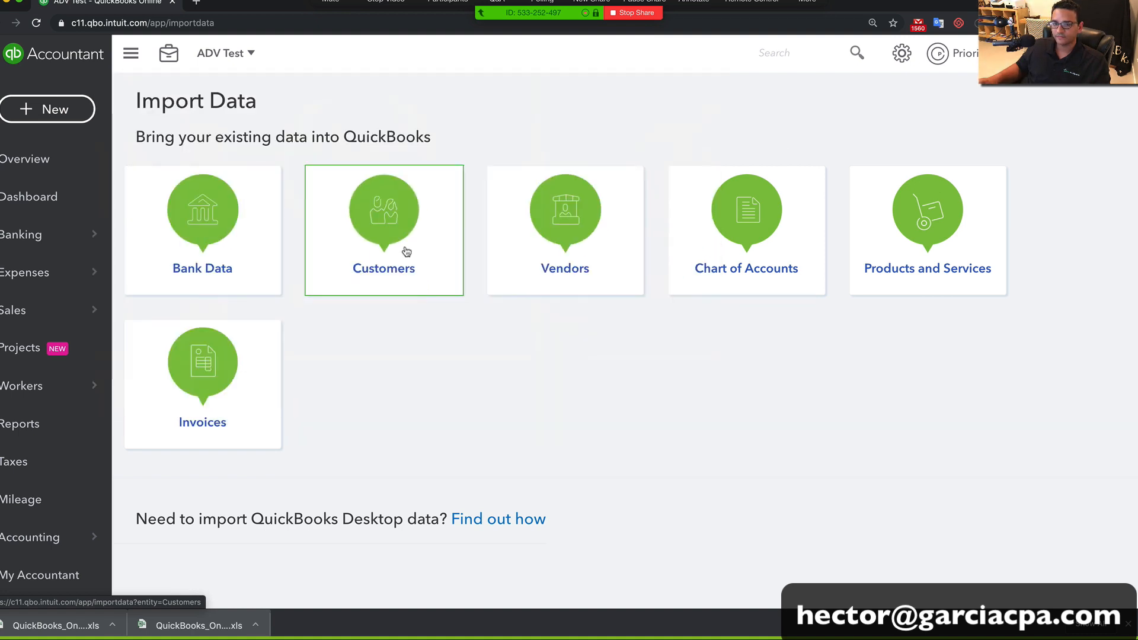
click(407, 251)
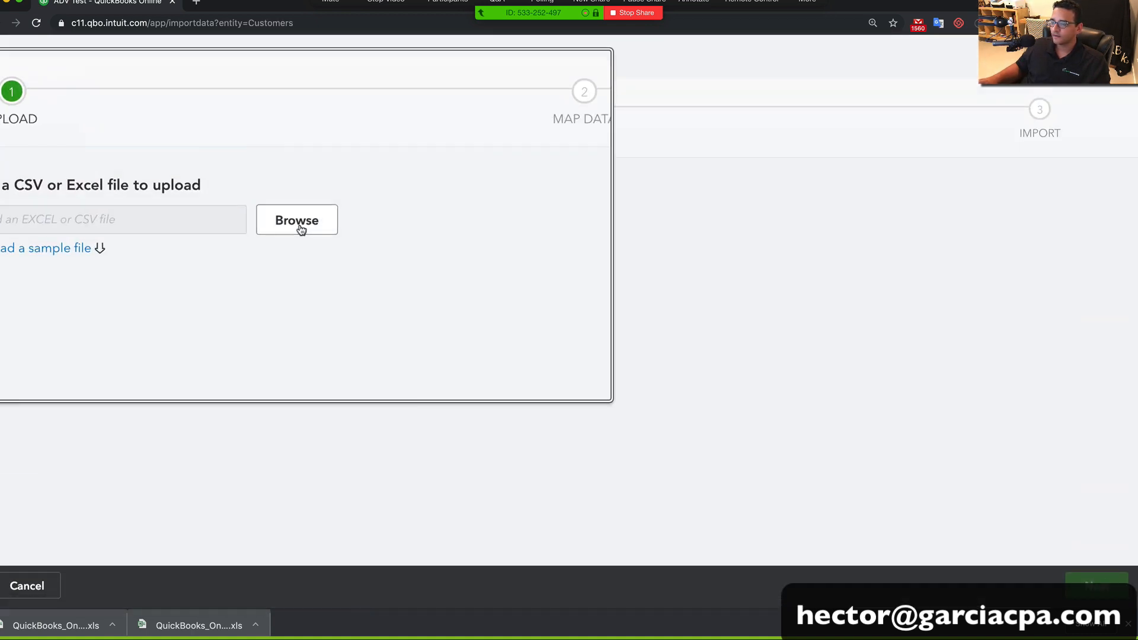
click(299, 228)
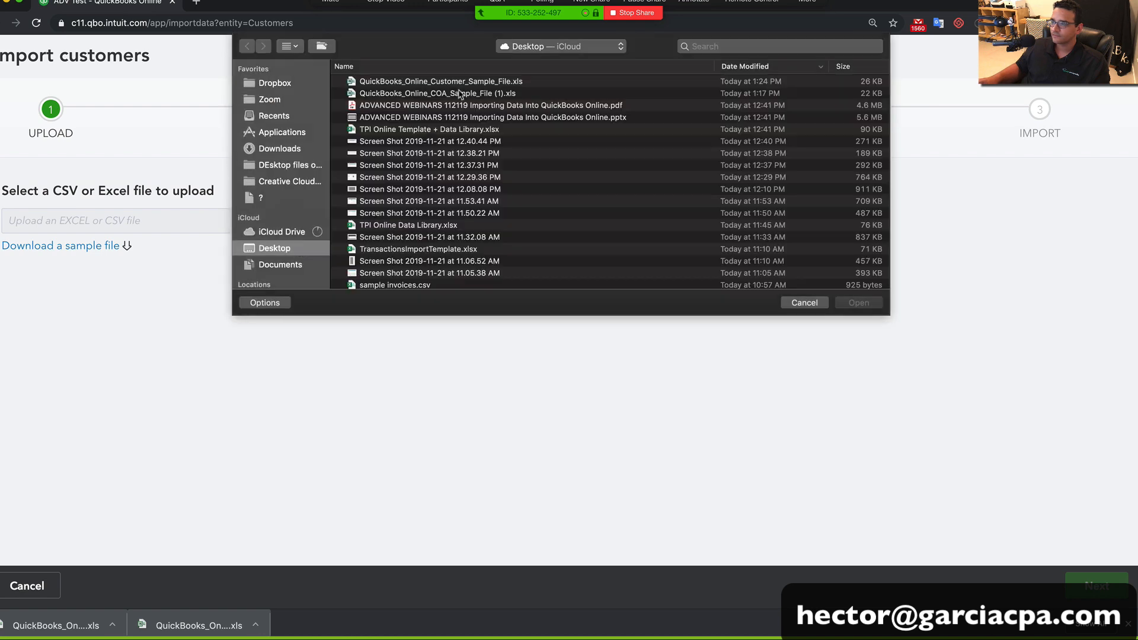
click(454, 84)
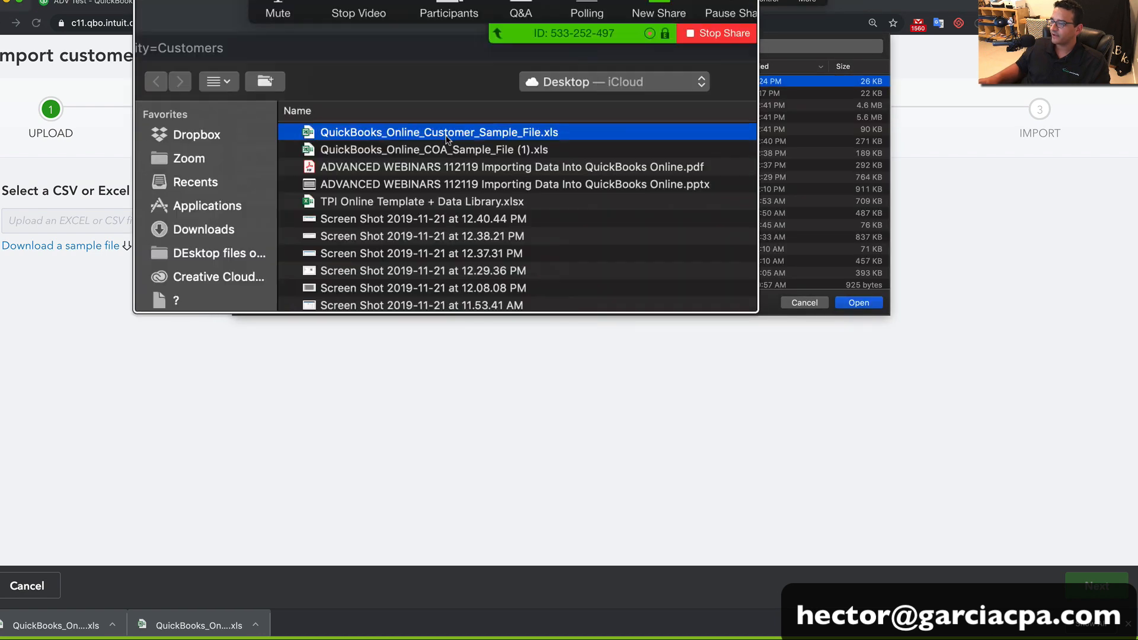
click(859, 303)
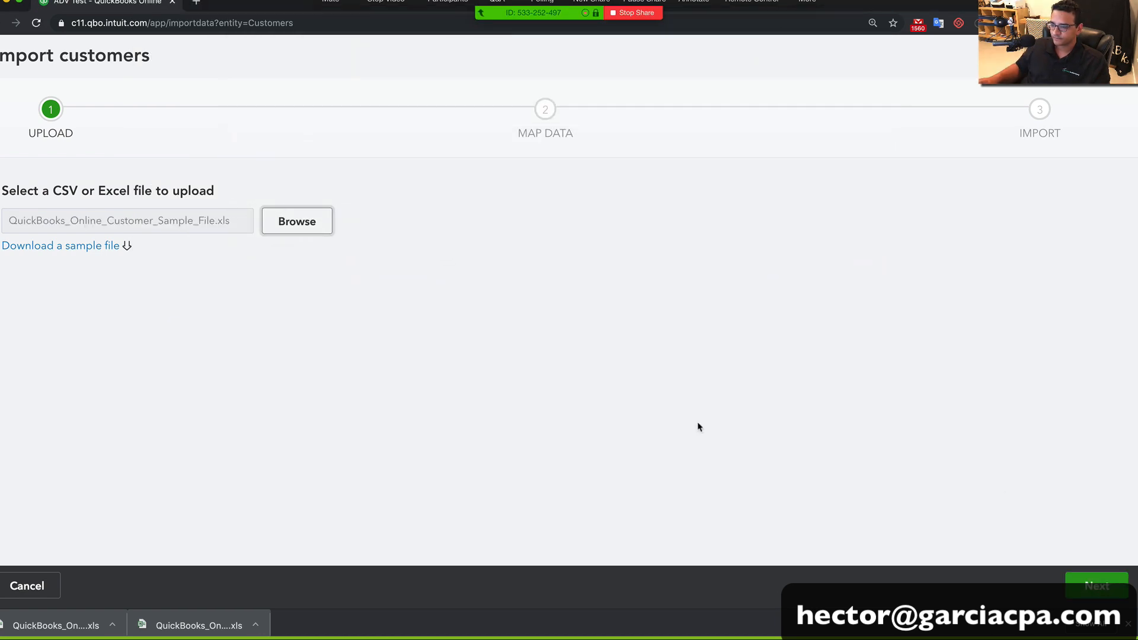
Accept the column mapping and review the customer rows in the import preview
click(1093, 585)
scroll(549, 437, down, 4)
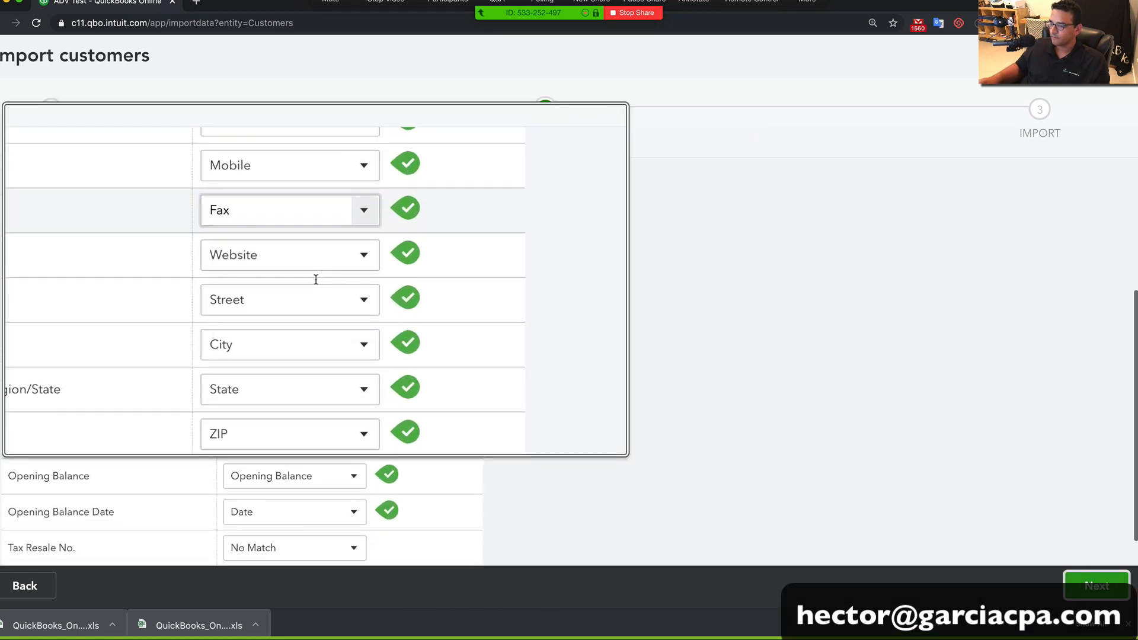
click(1096, 586)
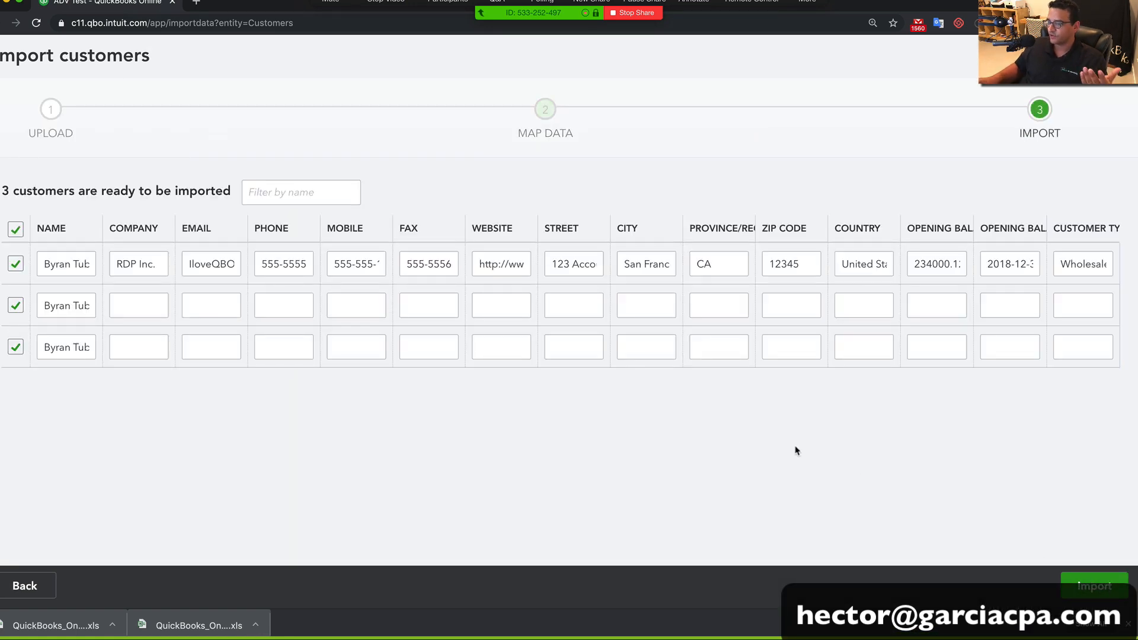
click(77, 265)
click(52, 307)
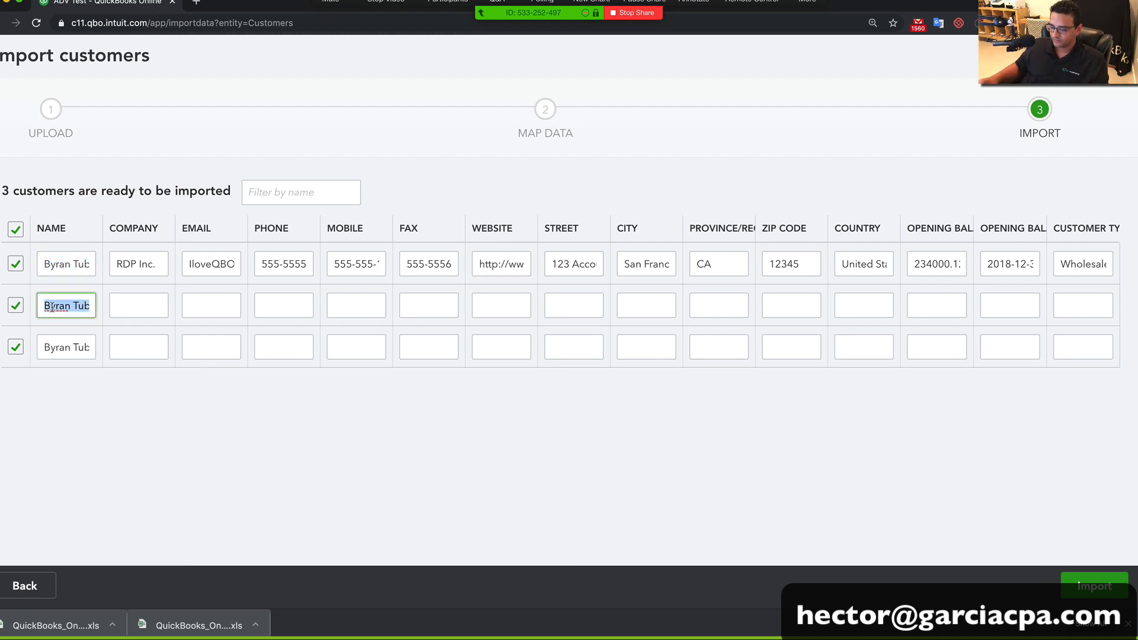
key(super+minus)
key(super+minus)
key(super+minus)
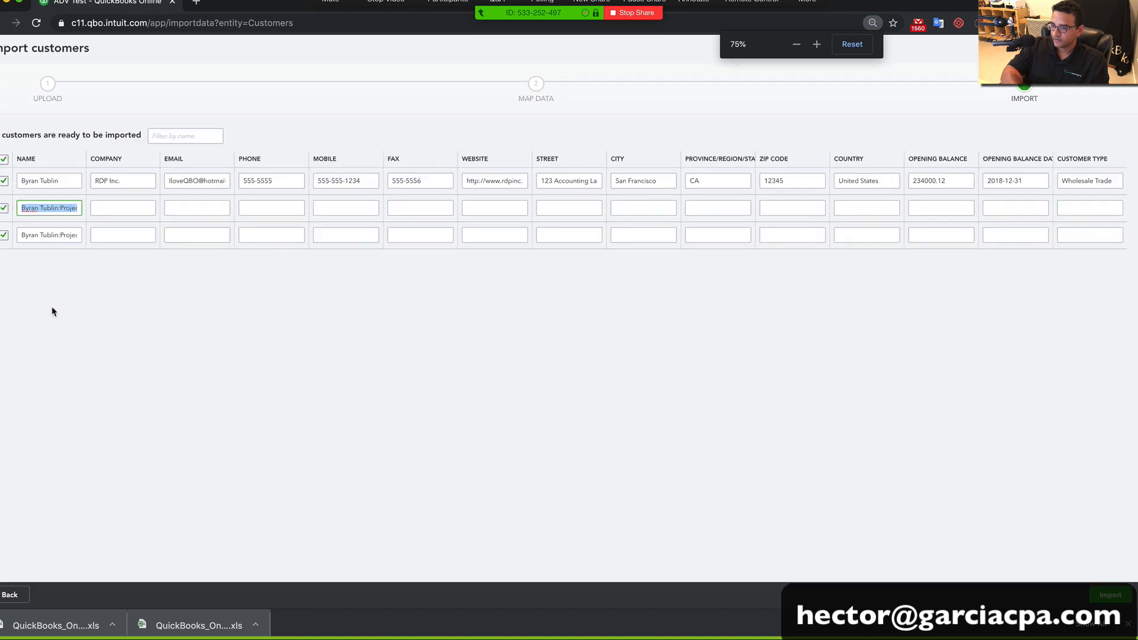
scroll(56, 194, up, 5)
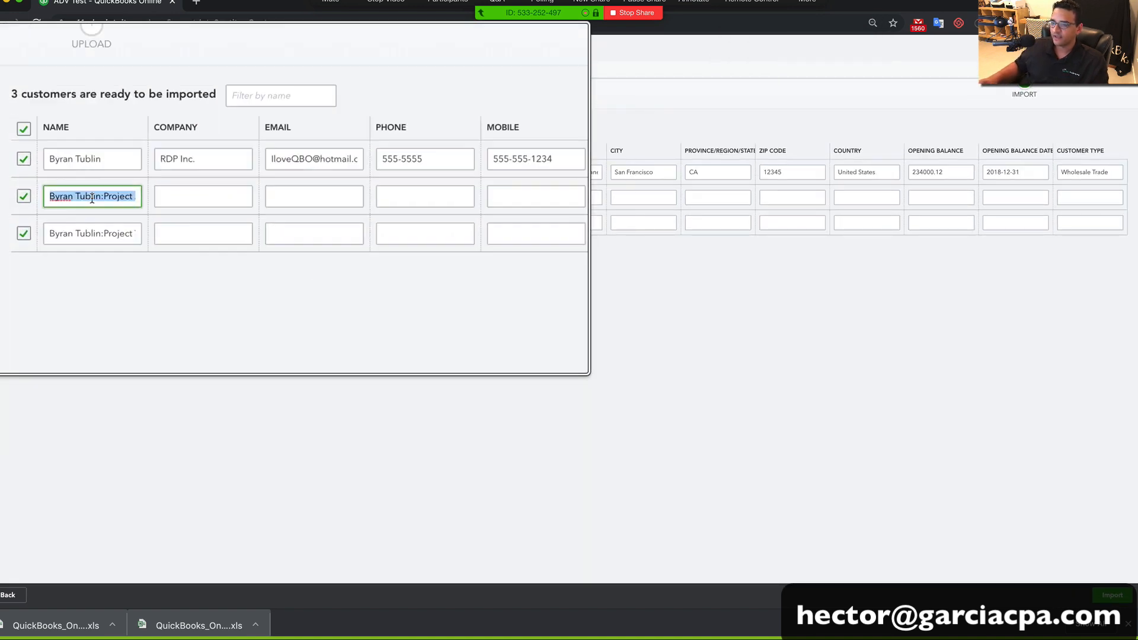
click(62, 196)
drag(221, 197, 274, 198)
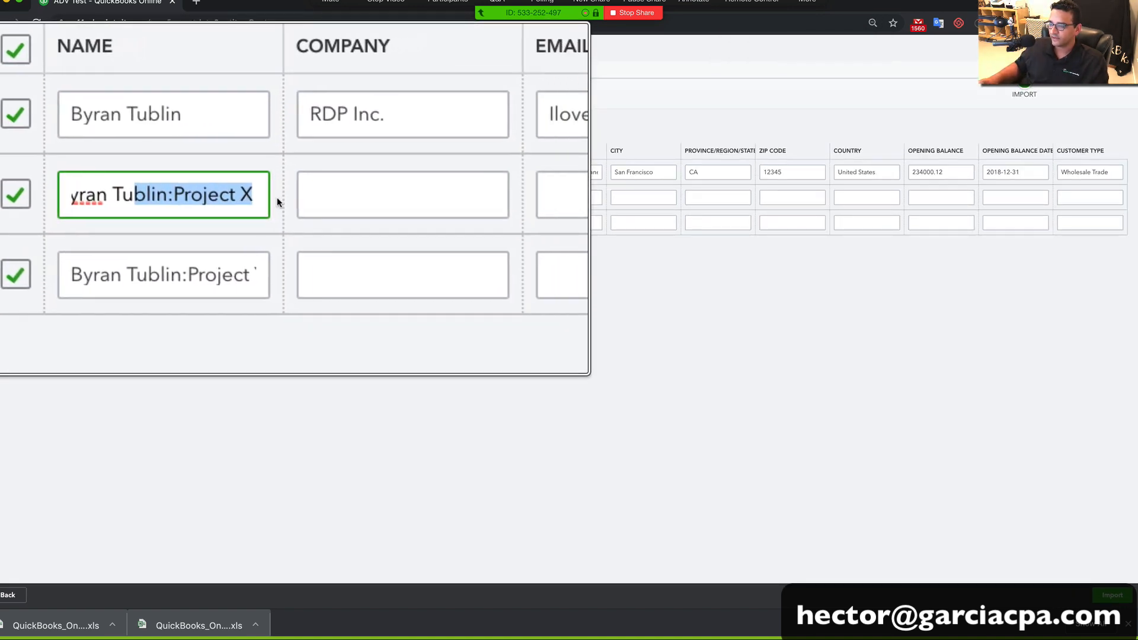
click(252, 197)
scroll(249, 197, down, 5)
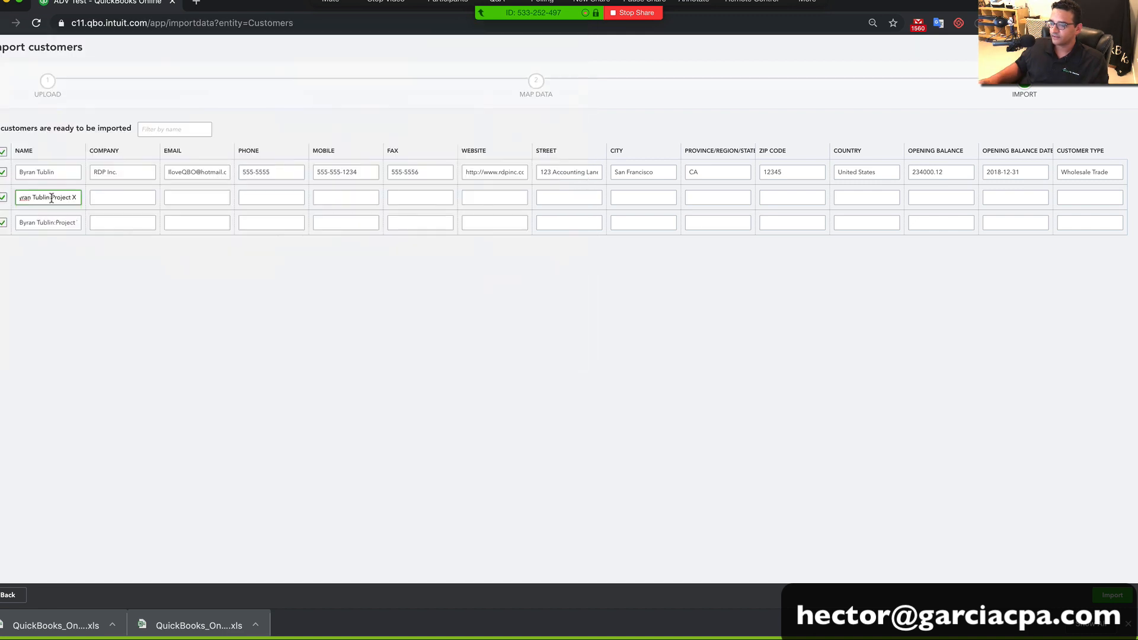
key(super+plus)
key(super+plus)
key(super+plus)
key(super+plus)
key(super+plus)
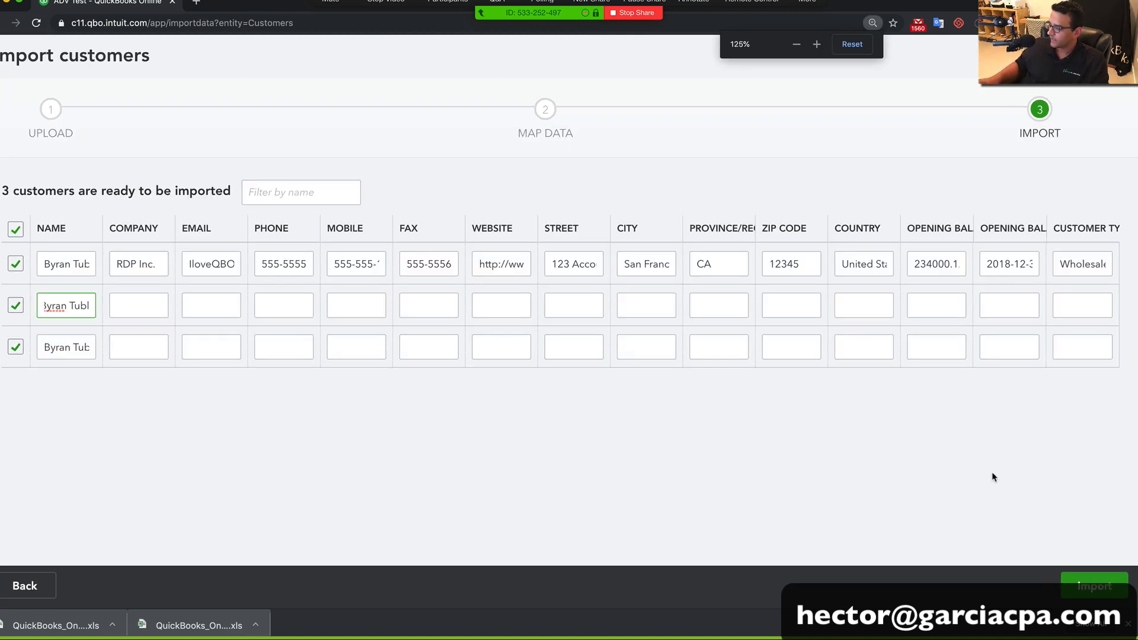
click(1094, 586)
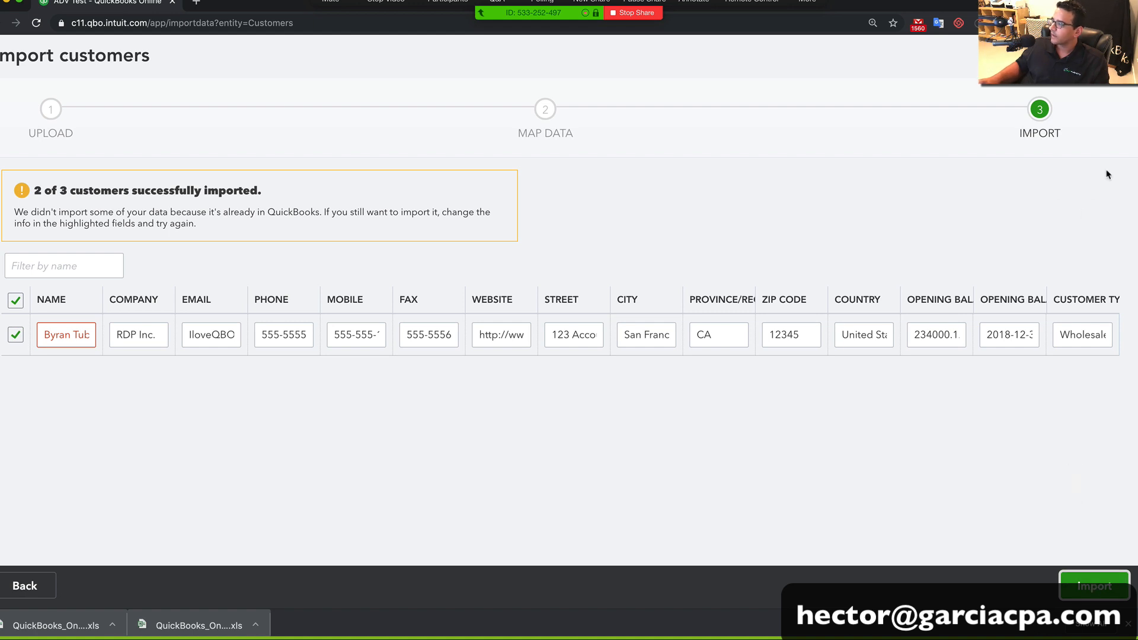
Leave the import without saving and scroll Sales > Customers down to the Project X and Project Y rows
click(1117, 55)
click(650, 348)
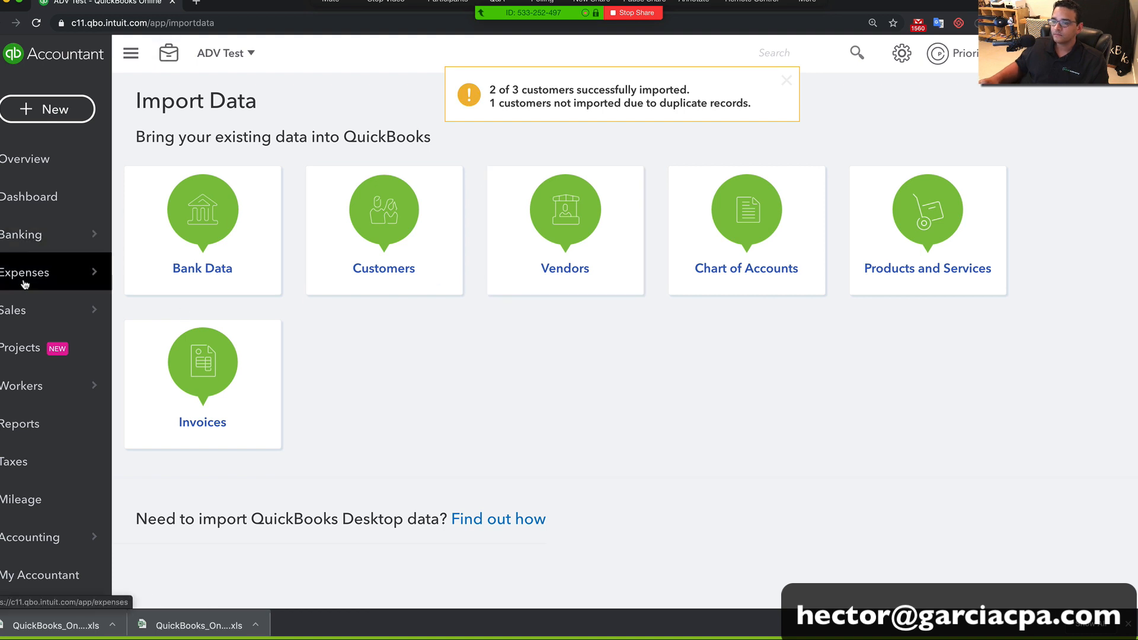
mouse_move(103, 313)
click(167, 423)
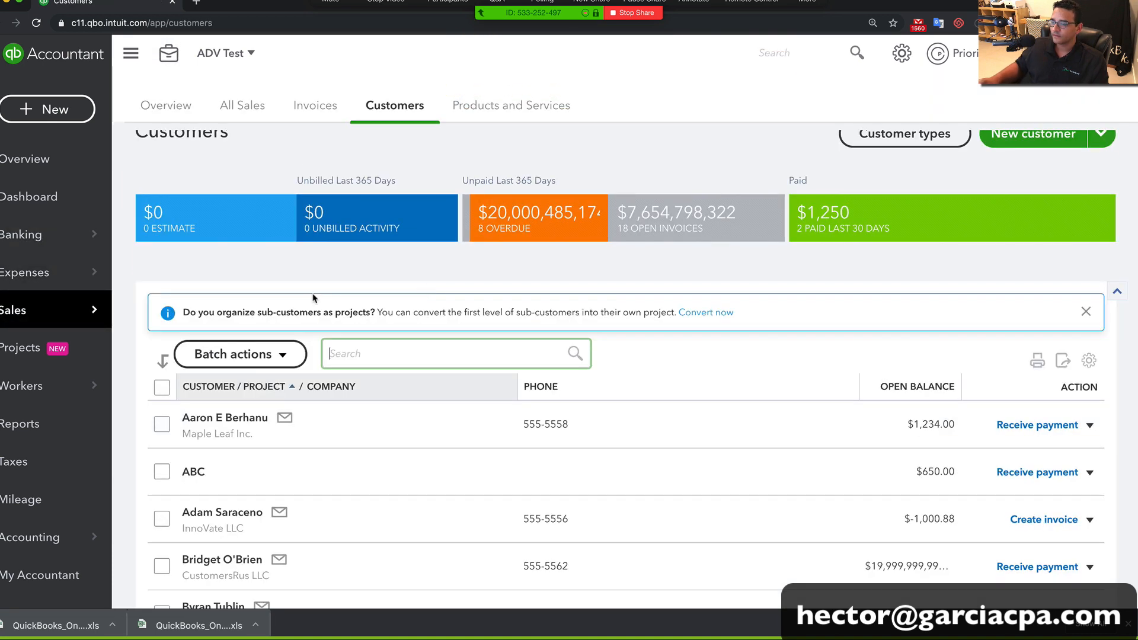
scroll(349, 356, down, 5)
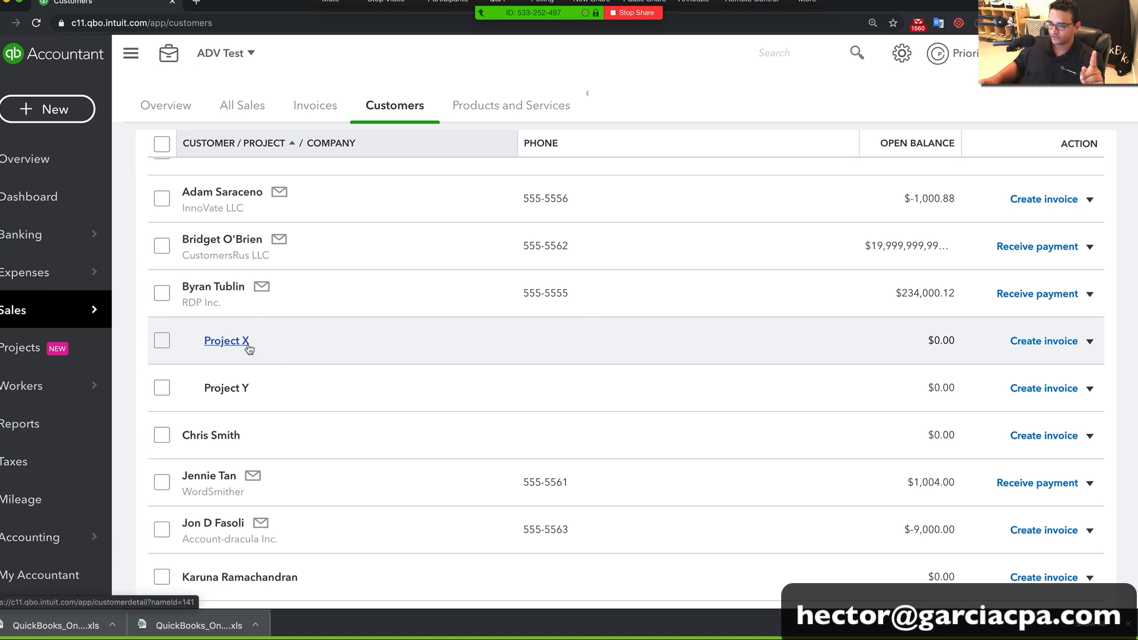
click(26, 350)
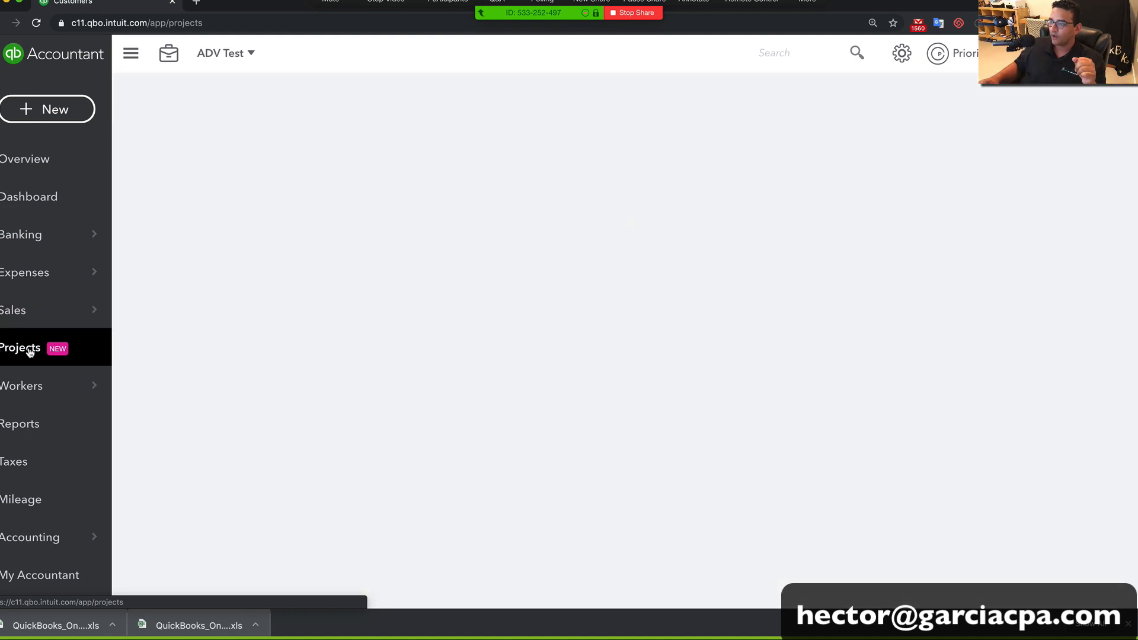
click(253, 483)
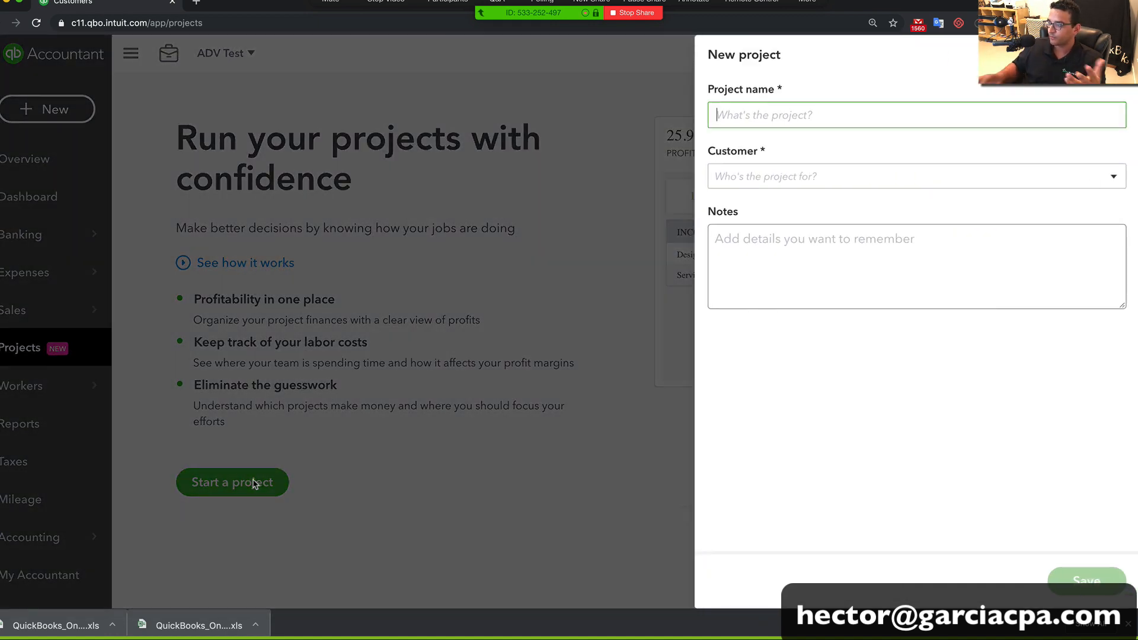
click(617, 236)
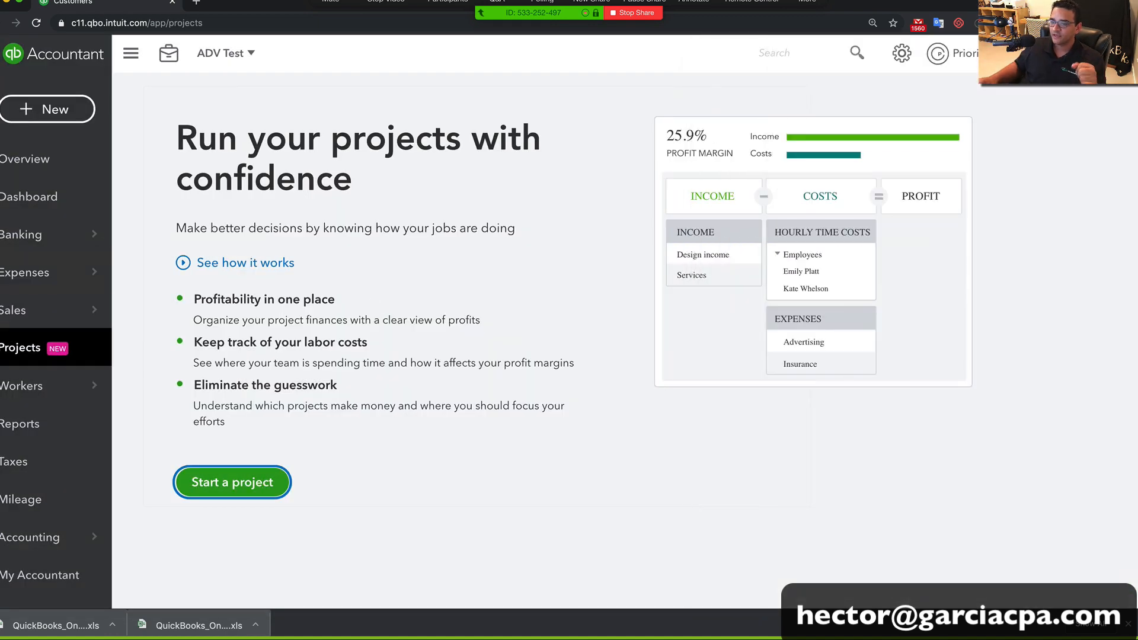
mouse_move(59, 310)
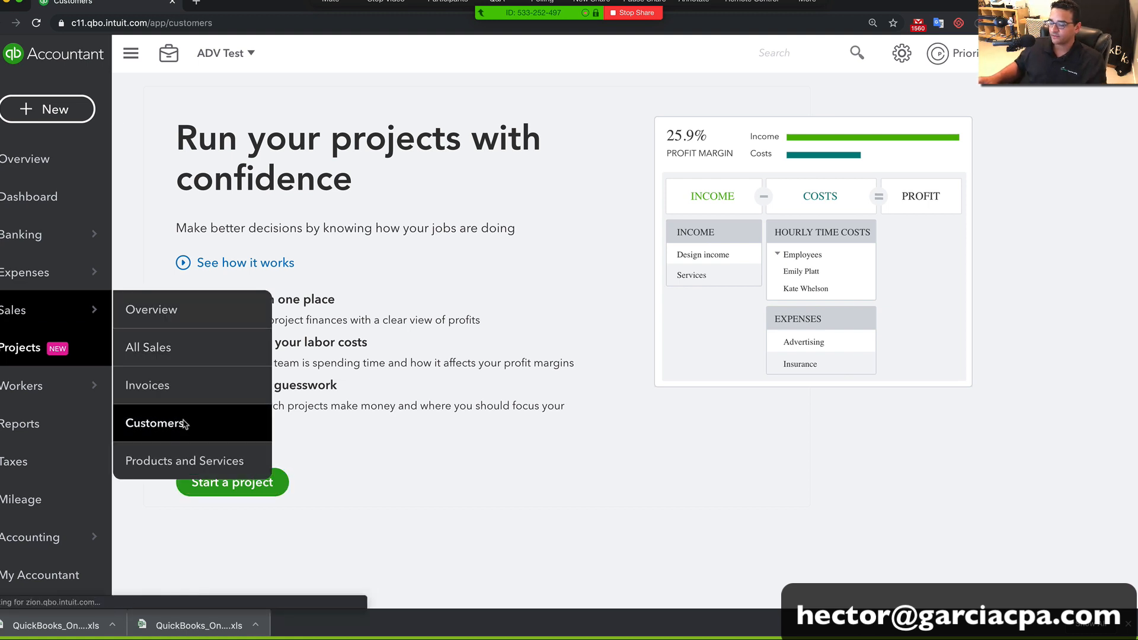
click(183, 422)
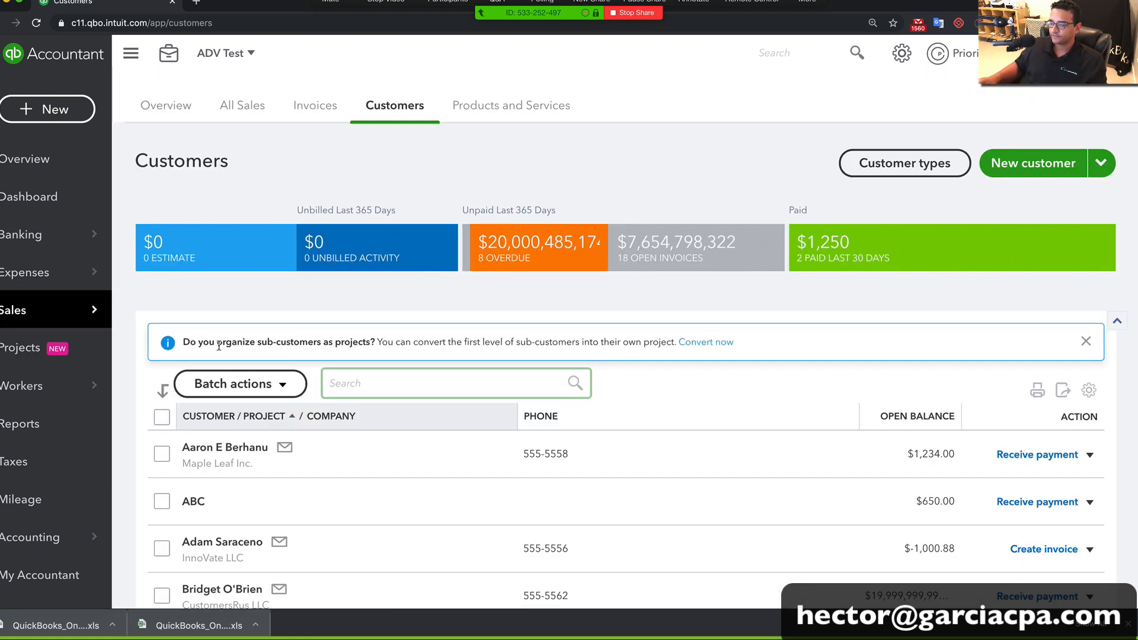
scroll(223, 345, up, 5)
drag(277, 342, 681, 343)
scroll(714, 349, up, 5)
scroll(714, 349, down, 10)
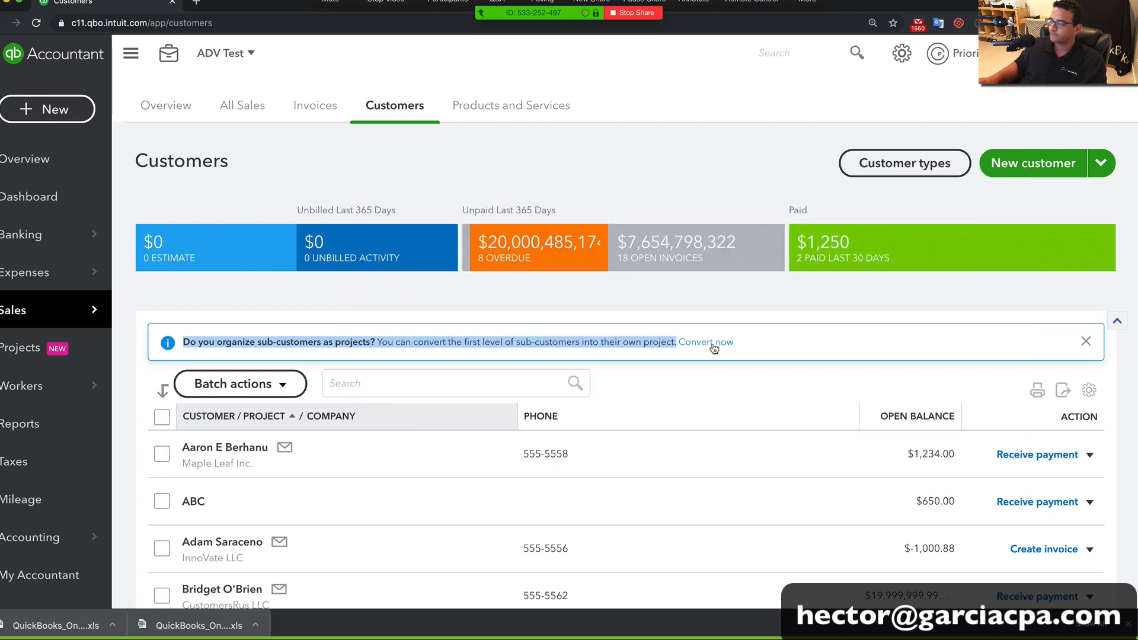
Select sub-customers Project X and Project Y for conversion and set both statuses to In progress
click(713, 342)
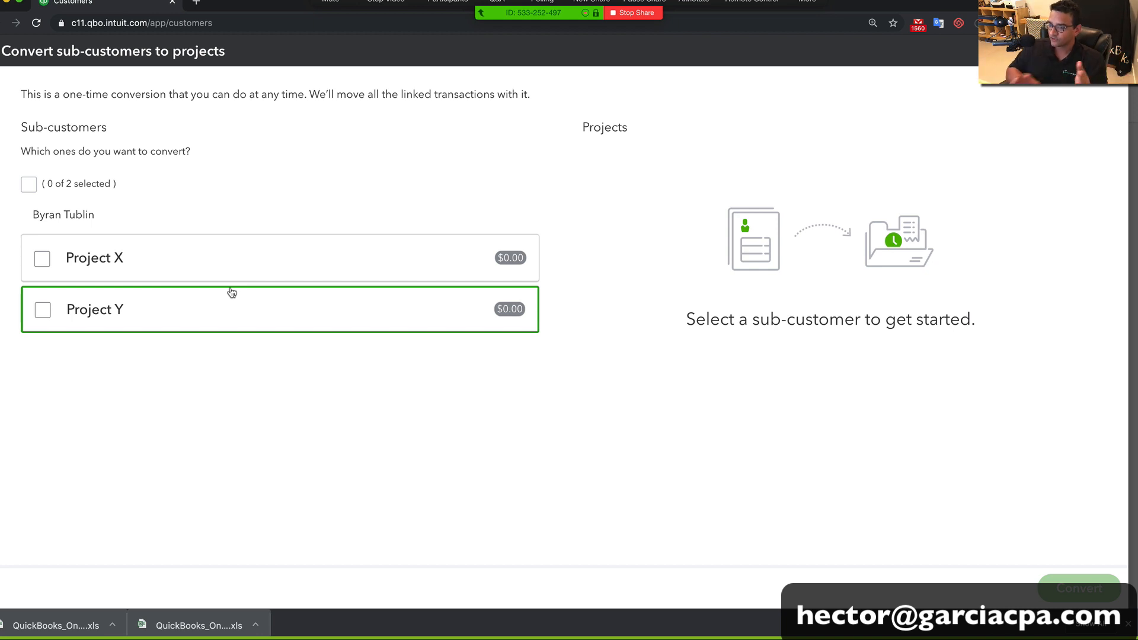
click(41, 261)
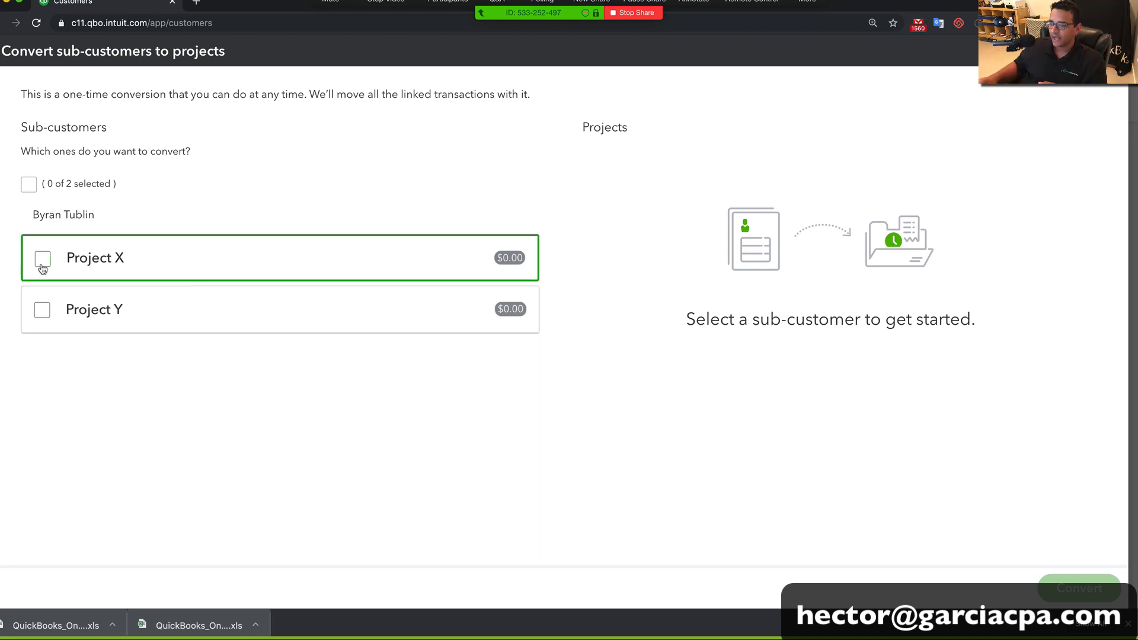
click(40, 310)
click(1074, 259)
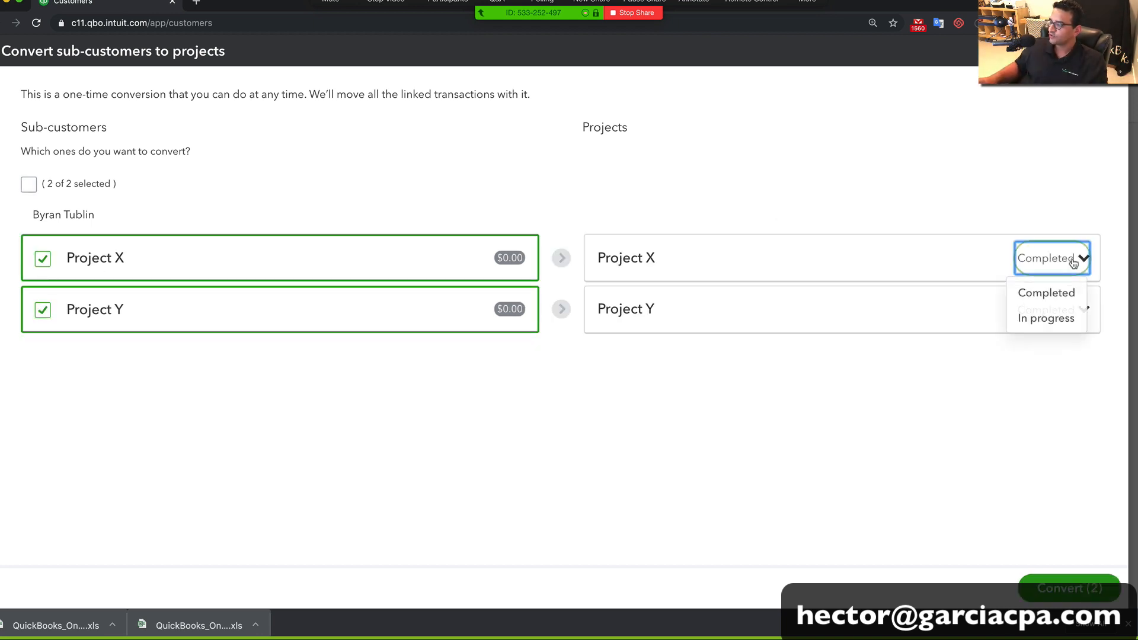
click(1049, 320)
click(1047, 310)
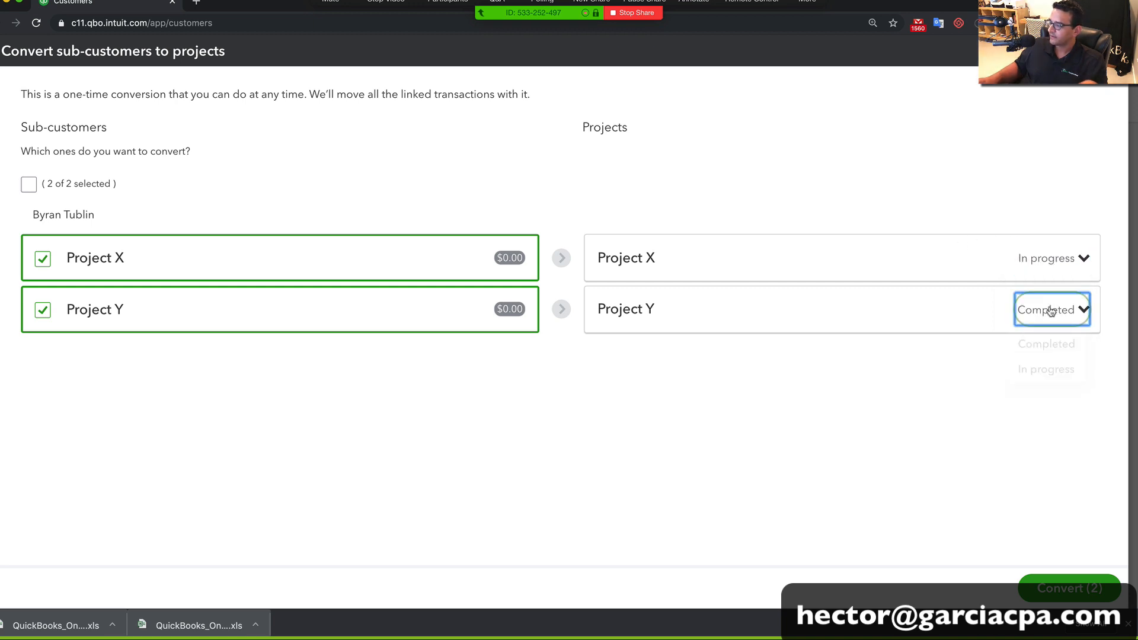
click(1043, 368)
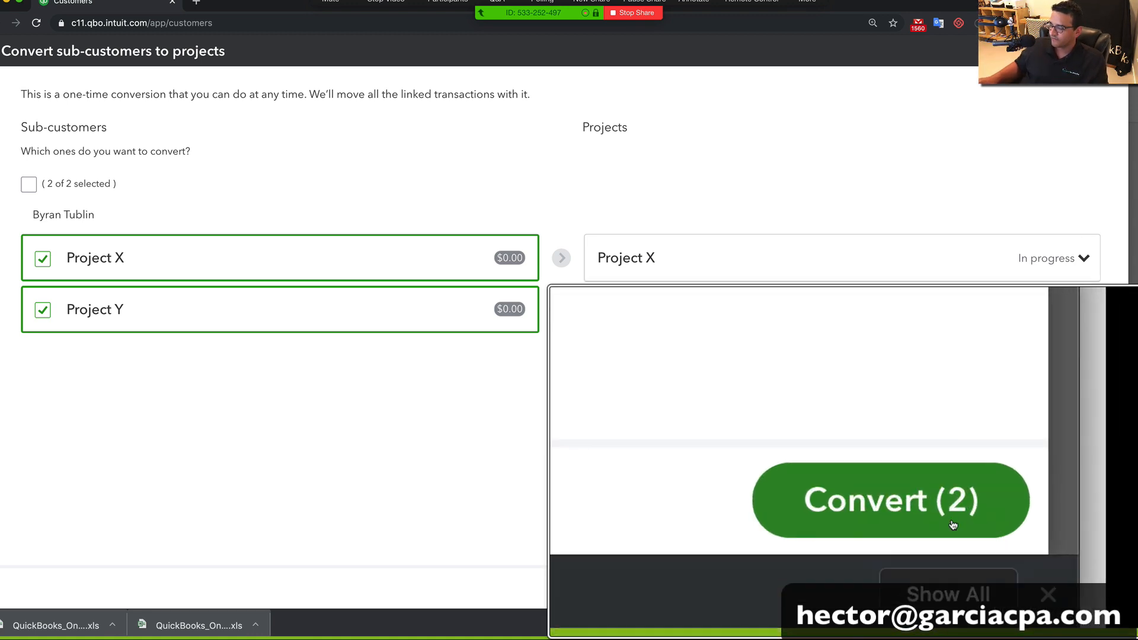
Convert the two sub-customers into projects, confirm, and go to the Projects list
click(1079, 590)
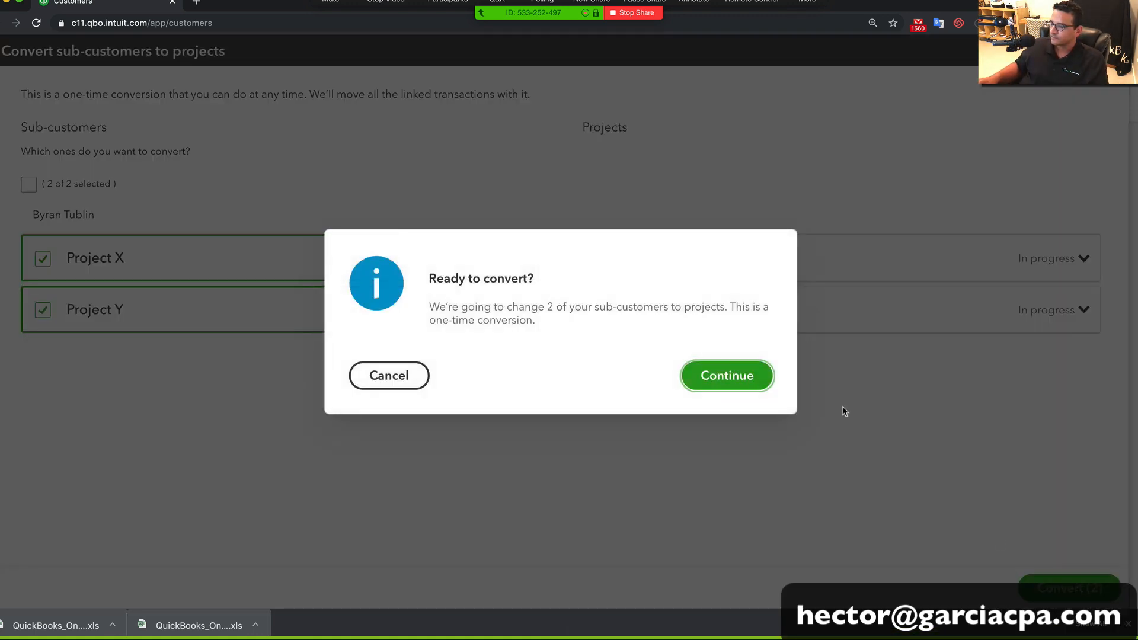
click(747, 385)
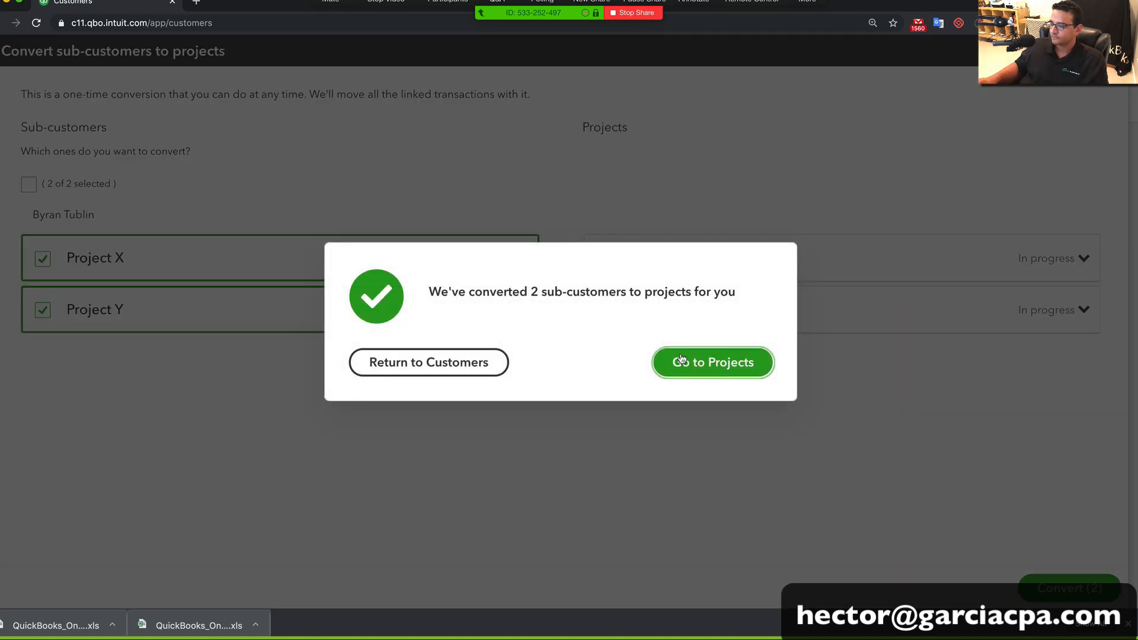
click(721, 364)
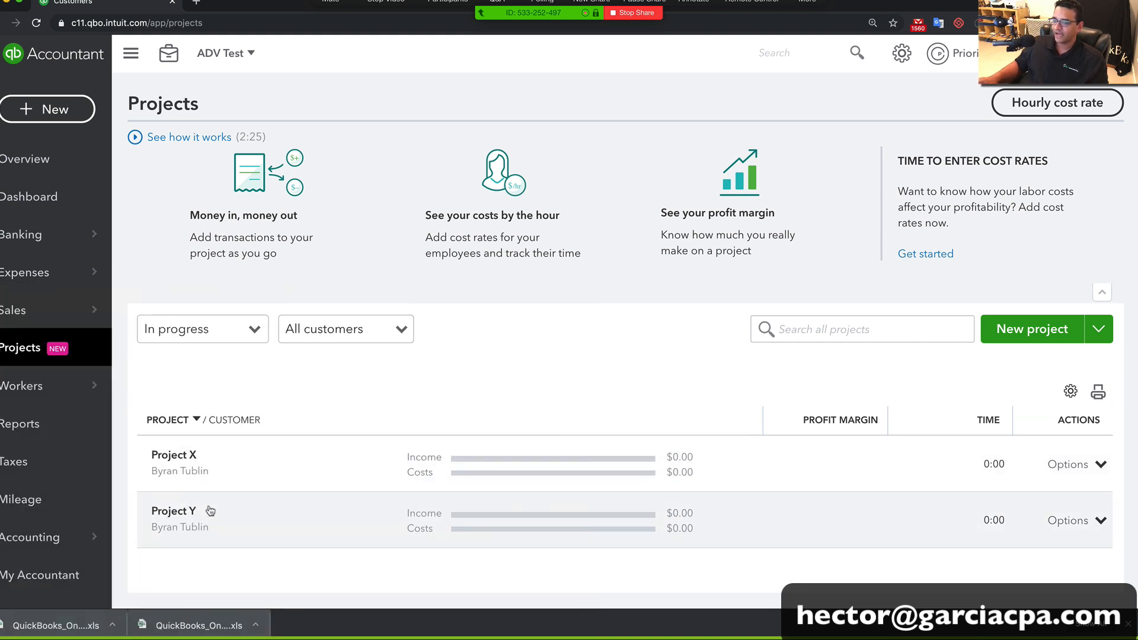
Show Project X and Project Y under Byran Tublin's Projects tab, then advance the slideshow to Importing Vendors
mouse_move(35, 310)
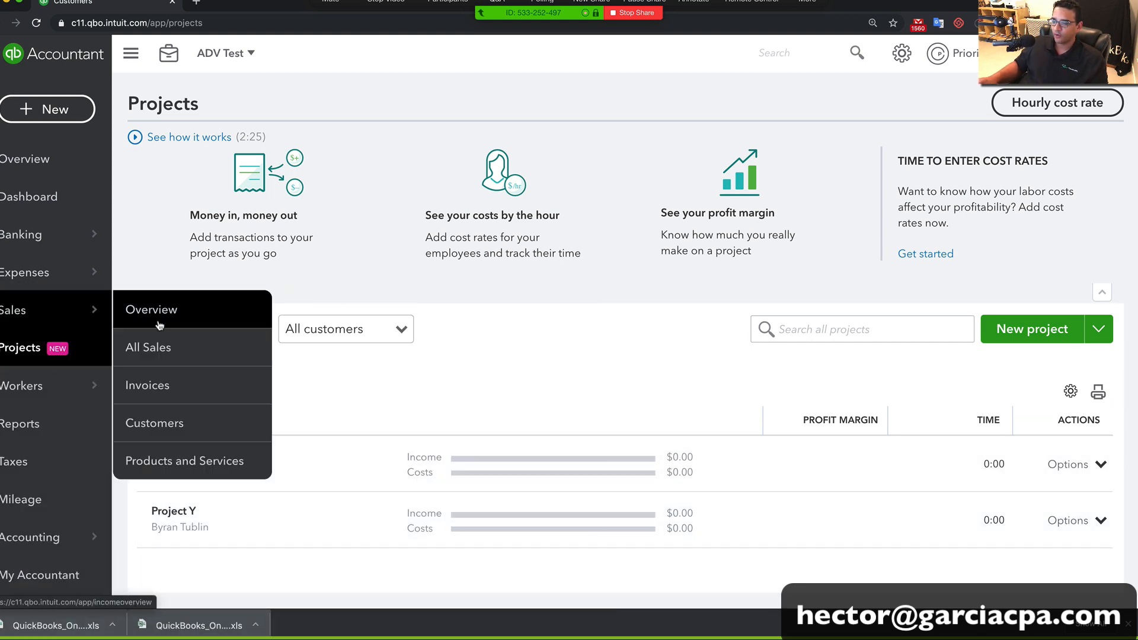
click(167, 421)
scroll(386, 423, down, 10)
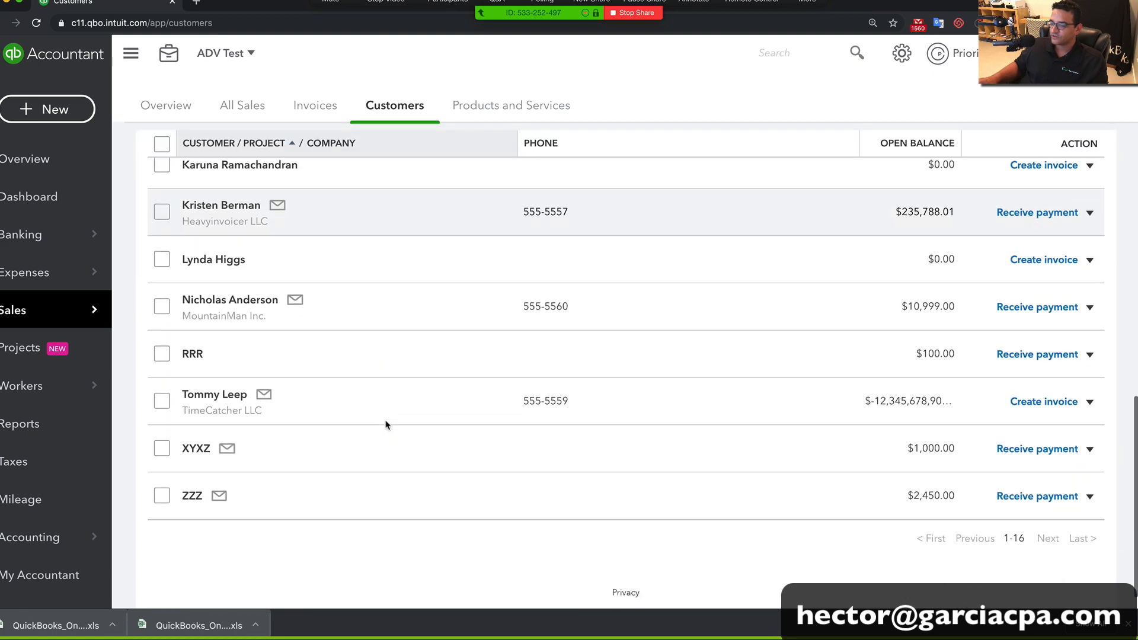
scroll(386, 424, up, 10)
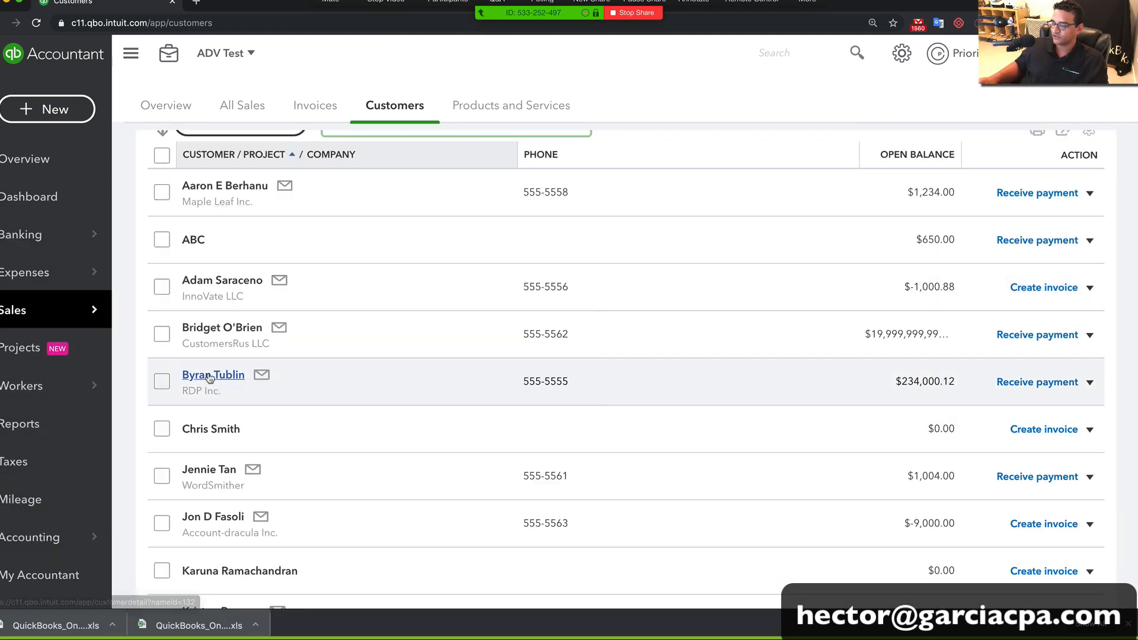
click(208, 376)
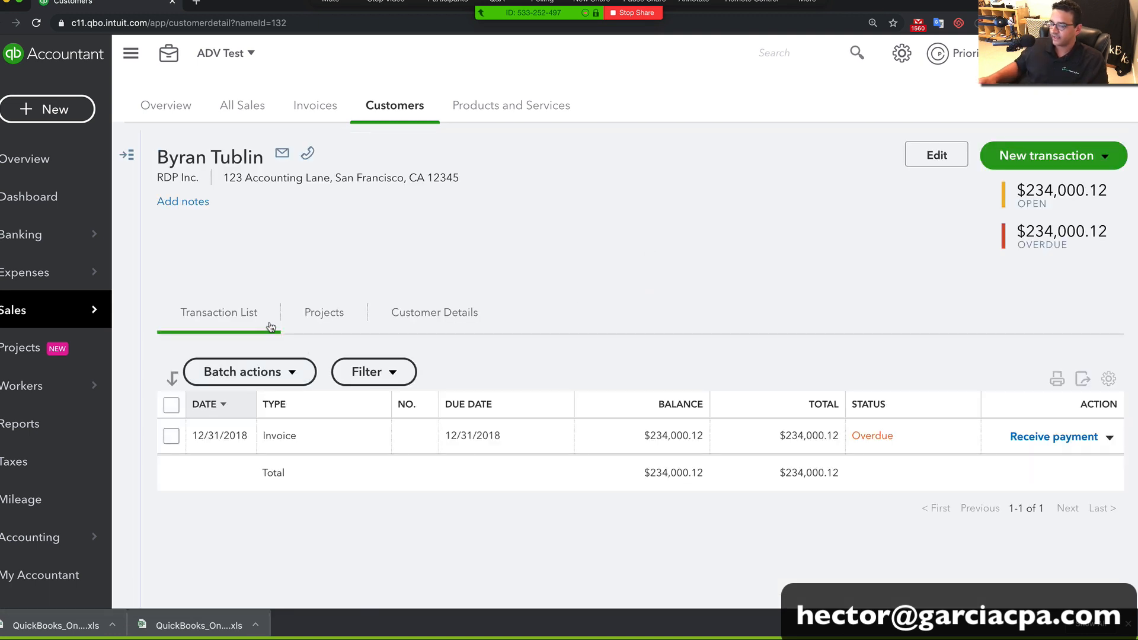
click(314, 319)
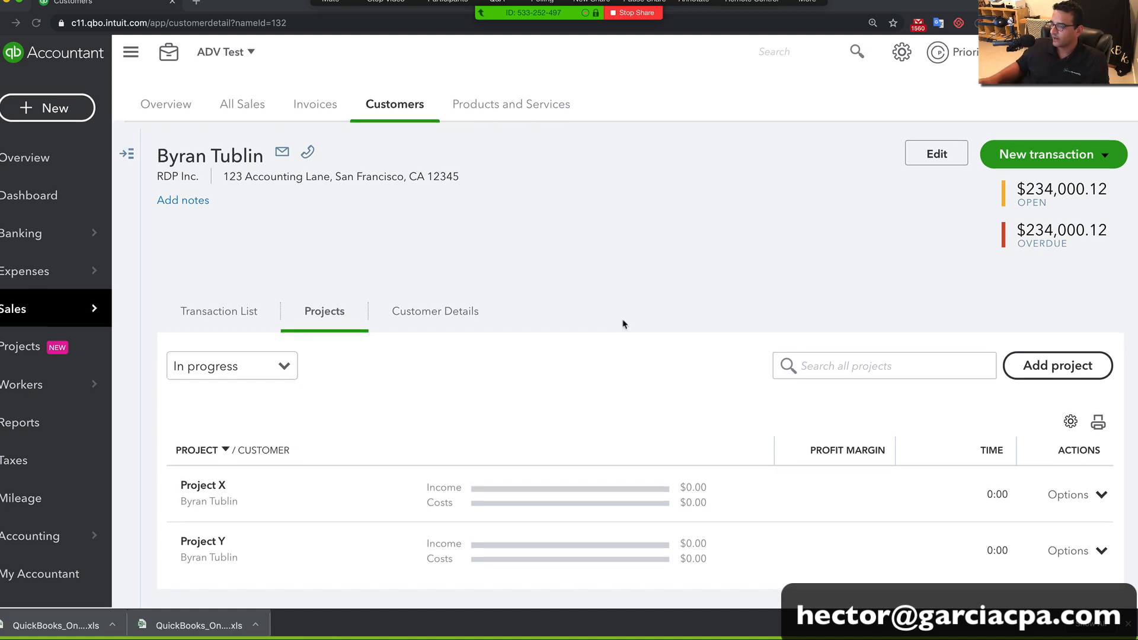
key(super+Tab)
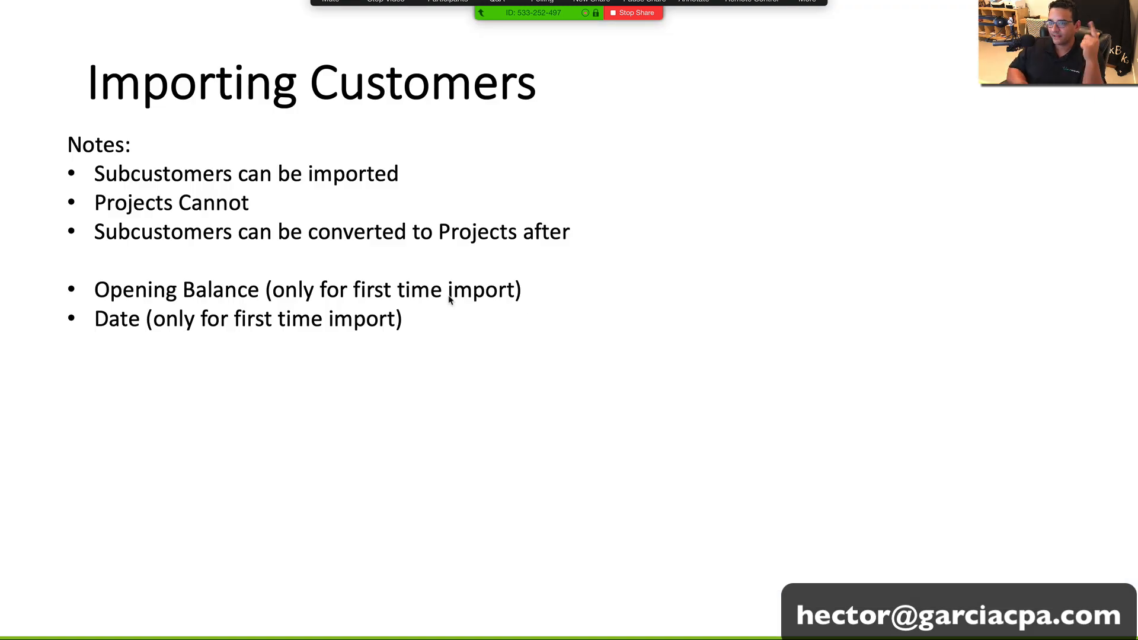
key(Right)
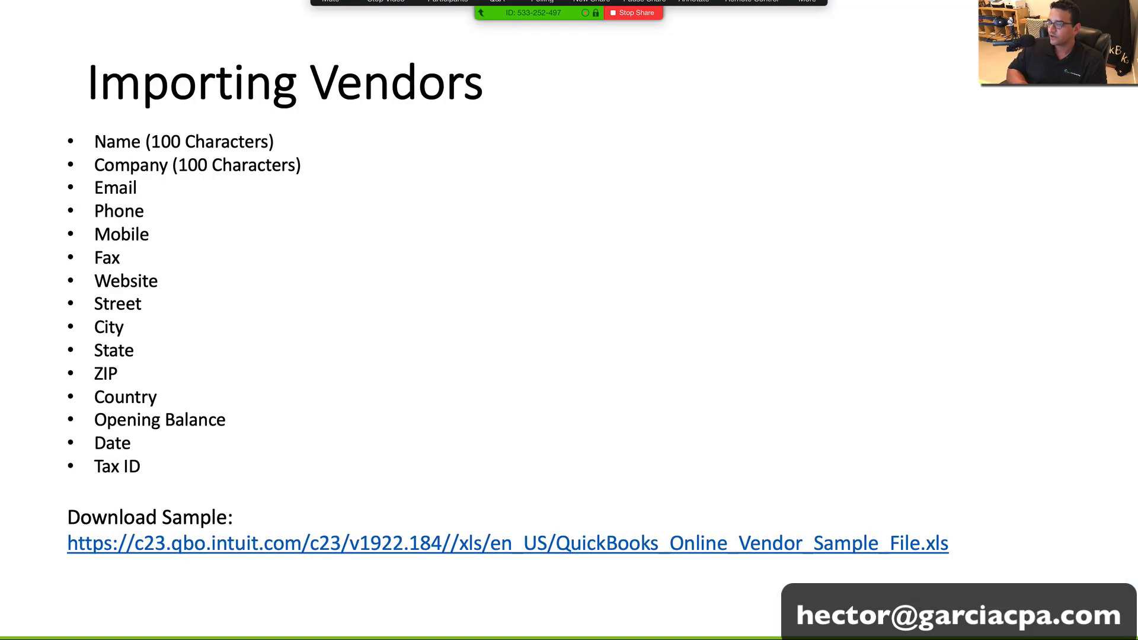